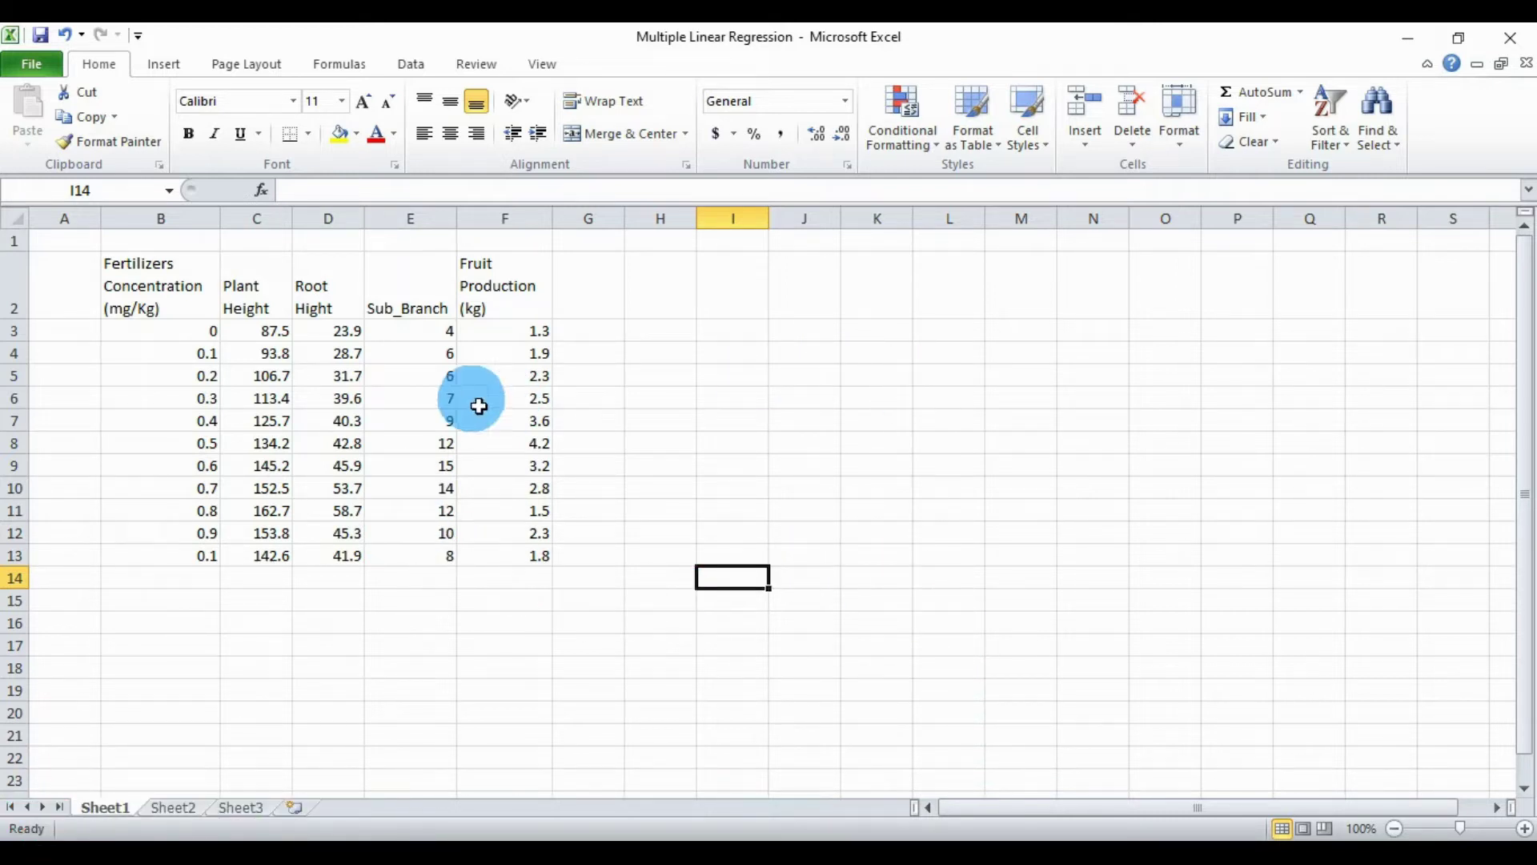
Select the Excel headers B2:F2, then place an empty SPSS Variable View beside the sheet.
left_click(155, 301)
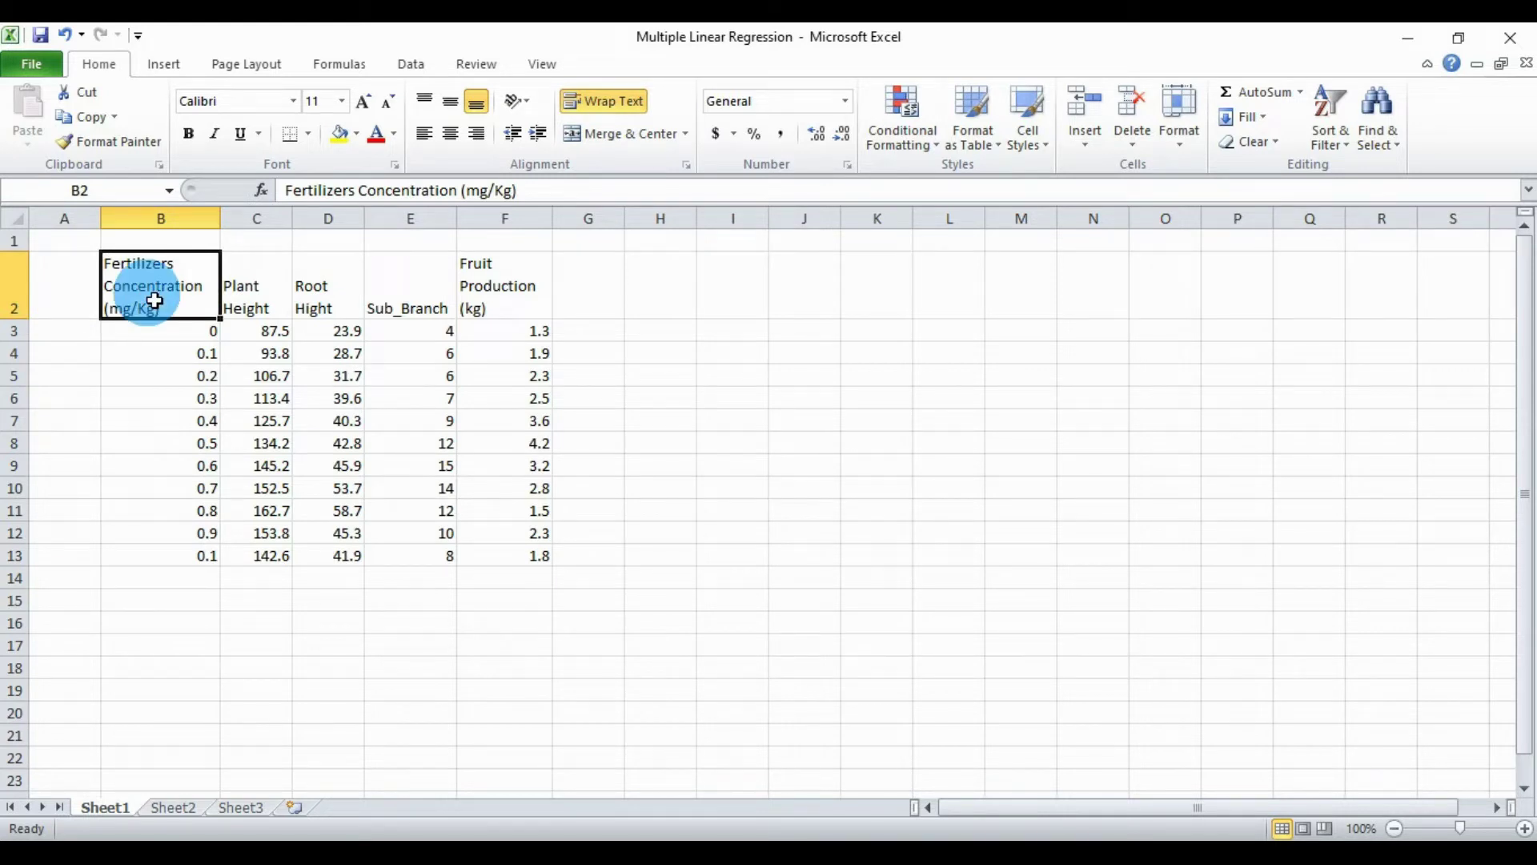
left_click_drag(241, 303, 515, 310)
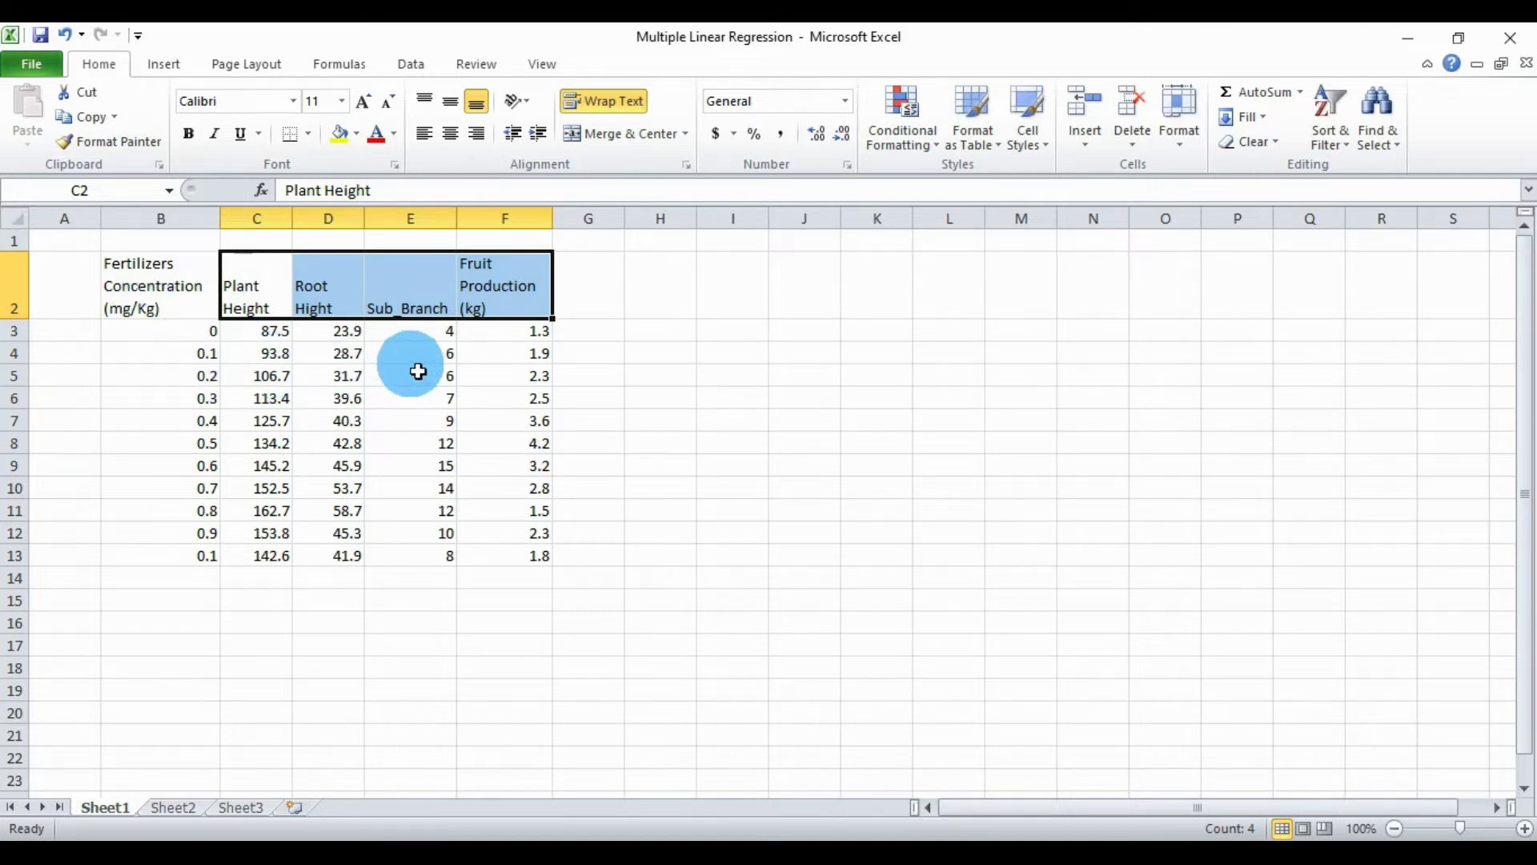
left_click(746, 841)
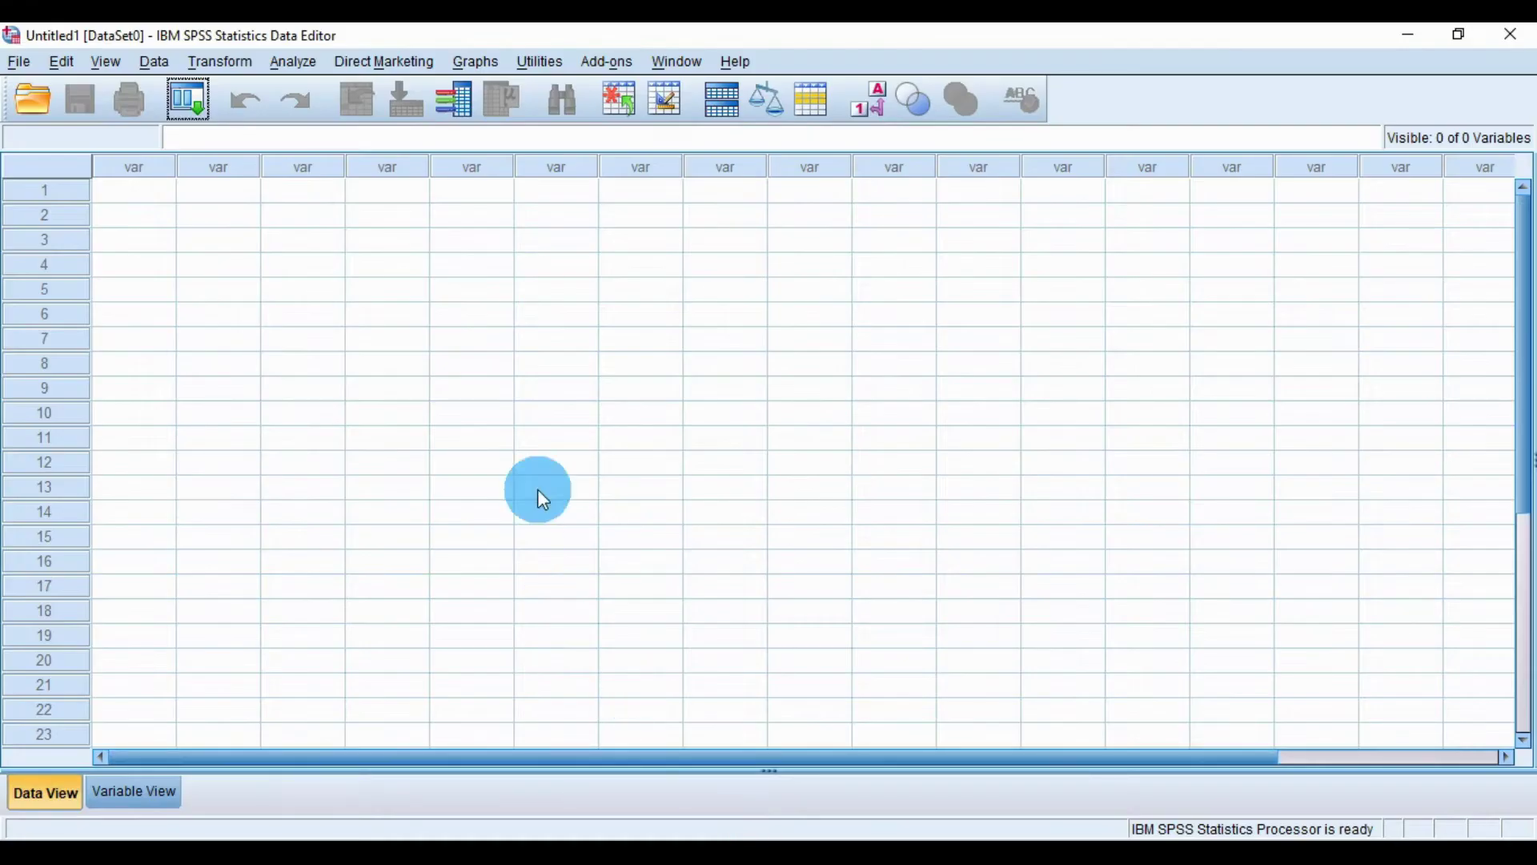
left_click(168, 794)
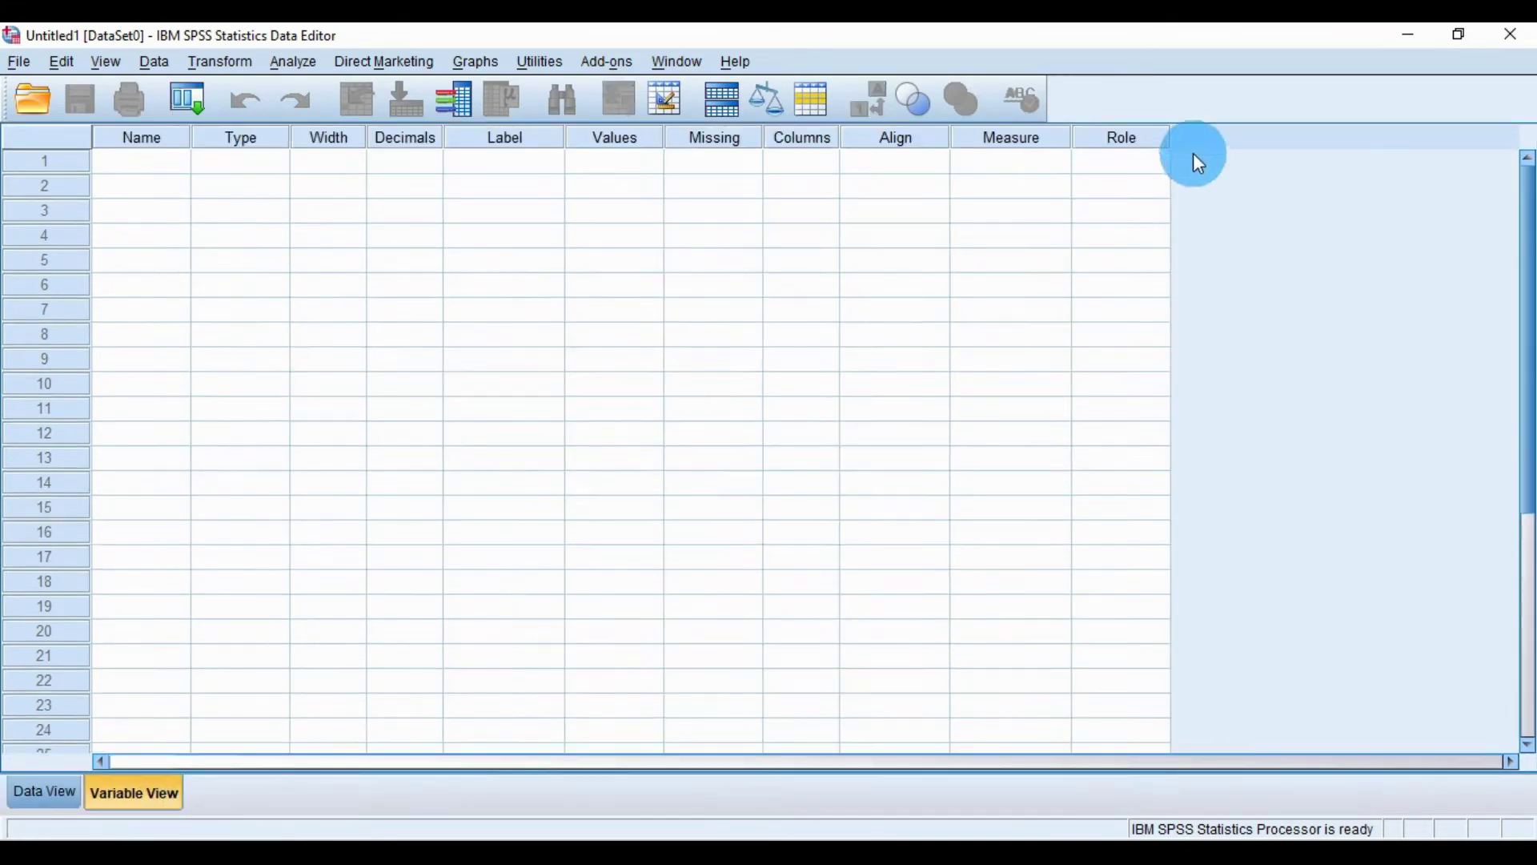
left_click(1459, 33)
mouse_move(703, 137)
left_mouse_down()
mouse_move(1010, 195)
mouse_move(1059, 236)
left_mouse_up()
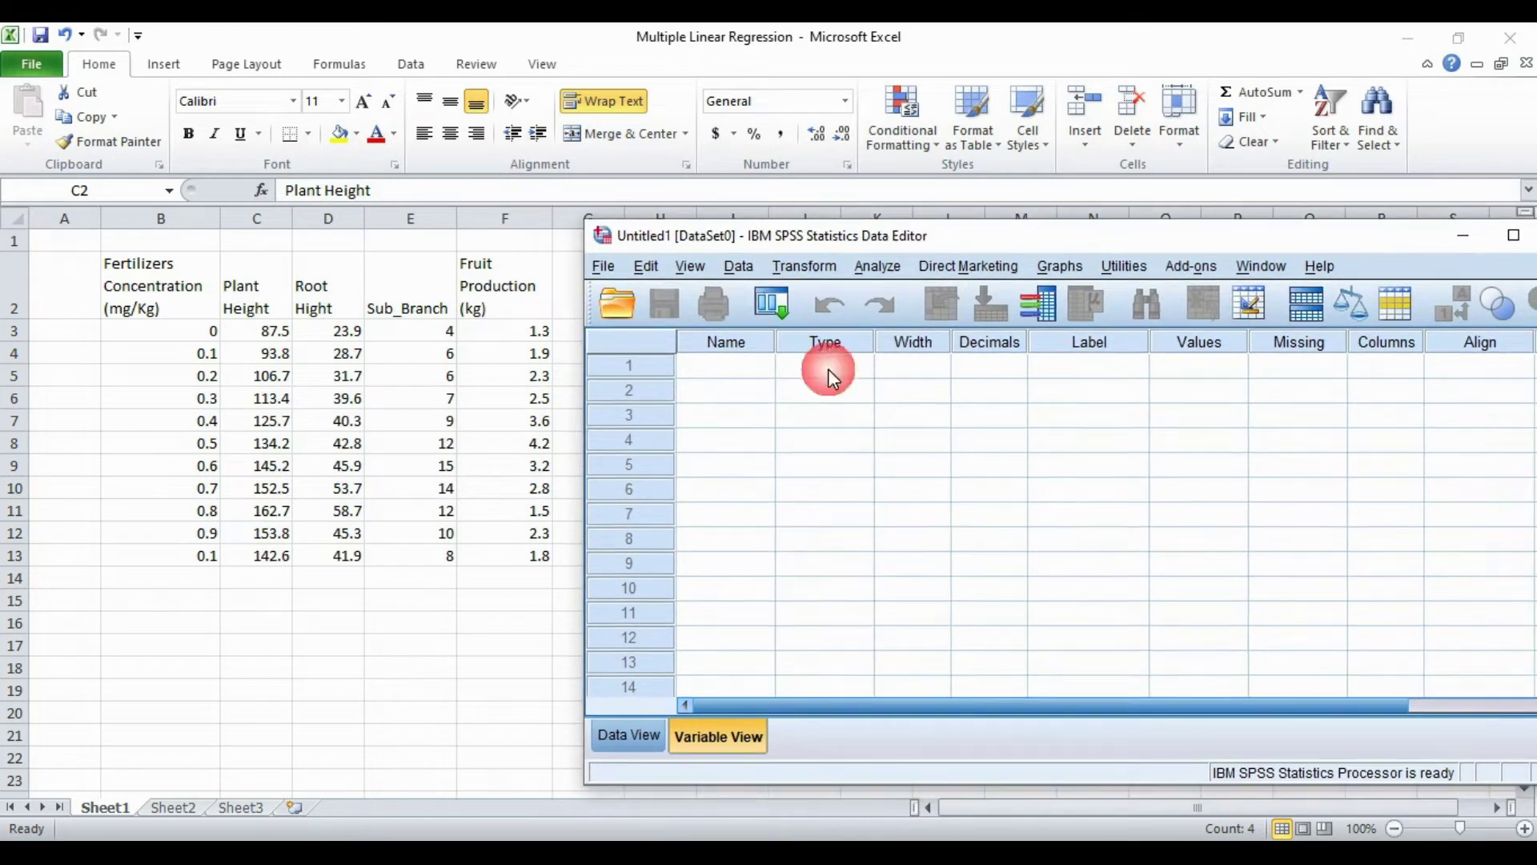
Name variables Fertilizers_Concentration, Plant_Height, Root_Hight, Sub_Branch and Fruit_Production, fixing typos.
left_click(727, 368)
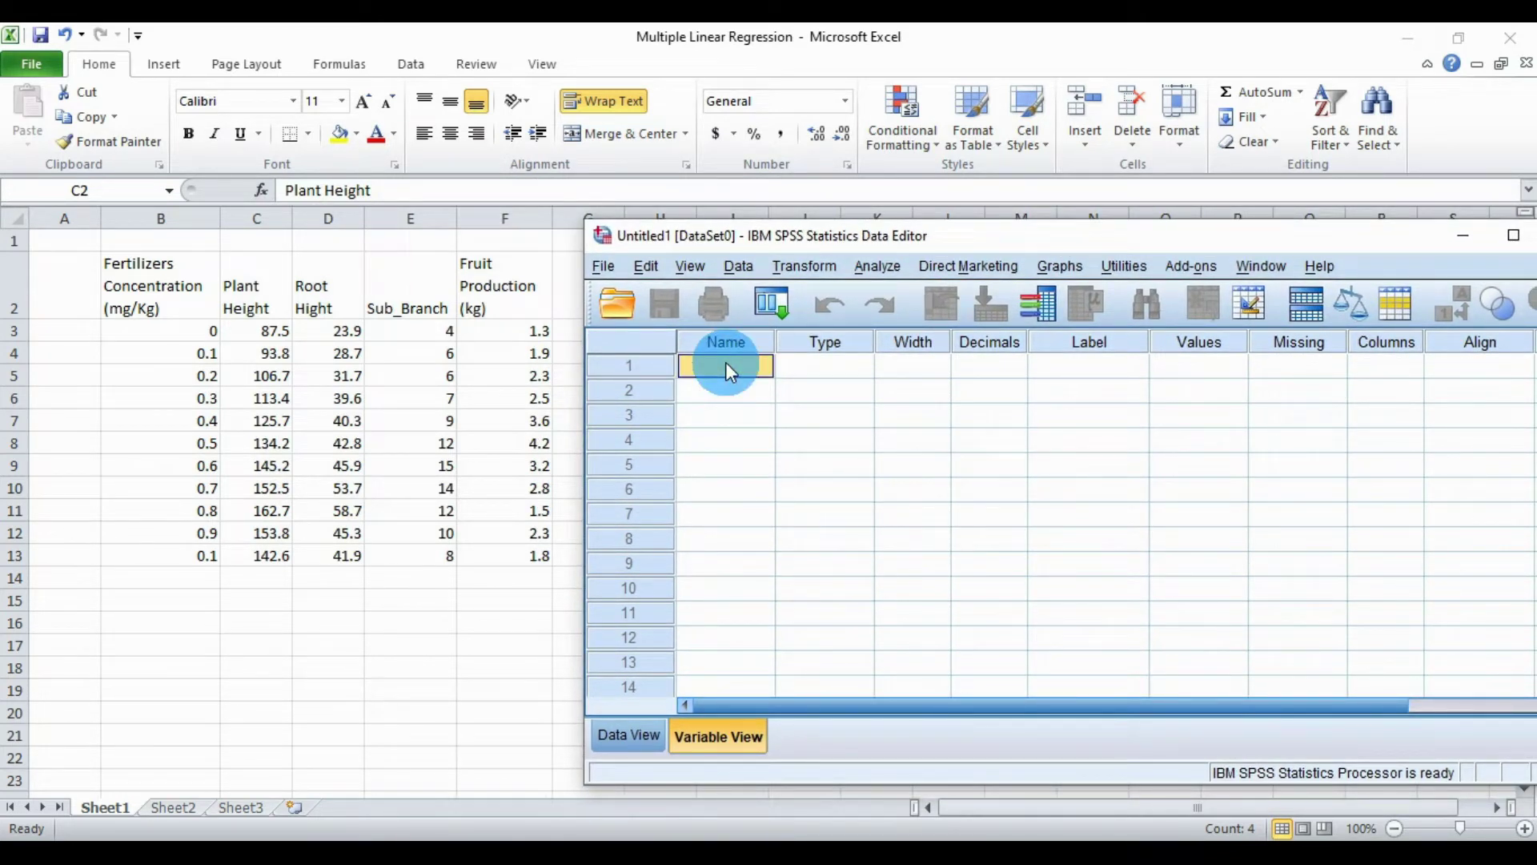
type("Fer")
type("C")
type("on")
type("centrati")
type("on")
key("Down")
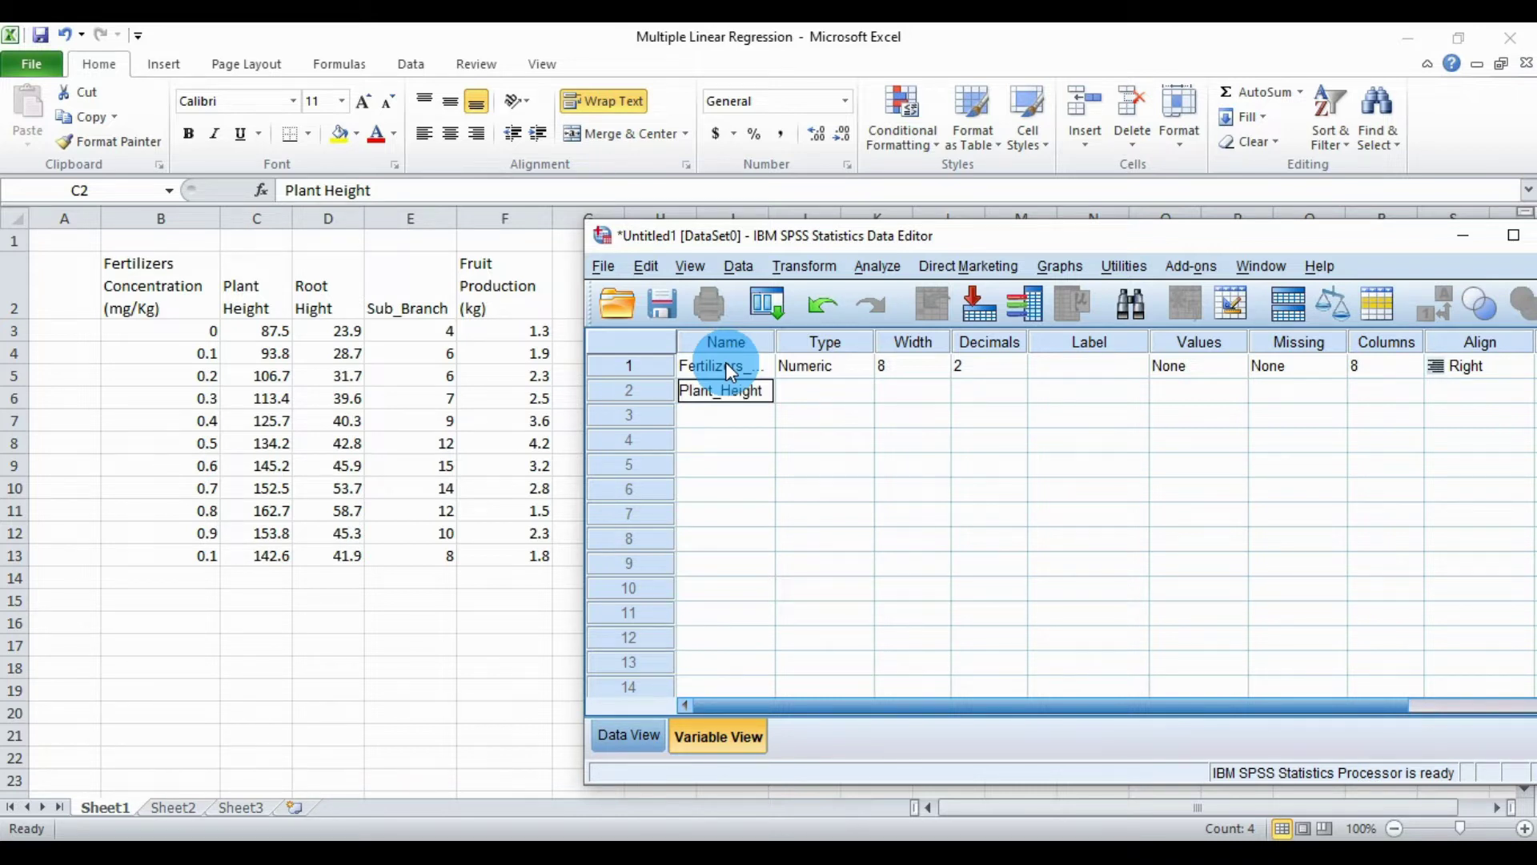
key("Down")
type("R")
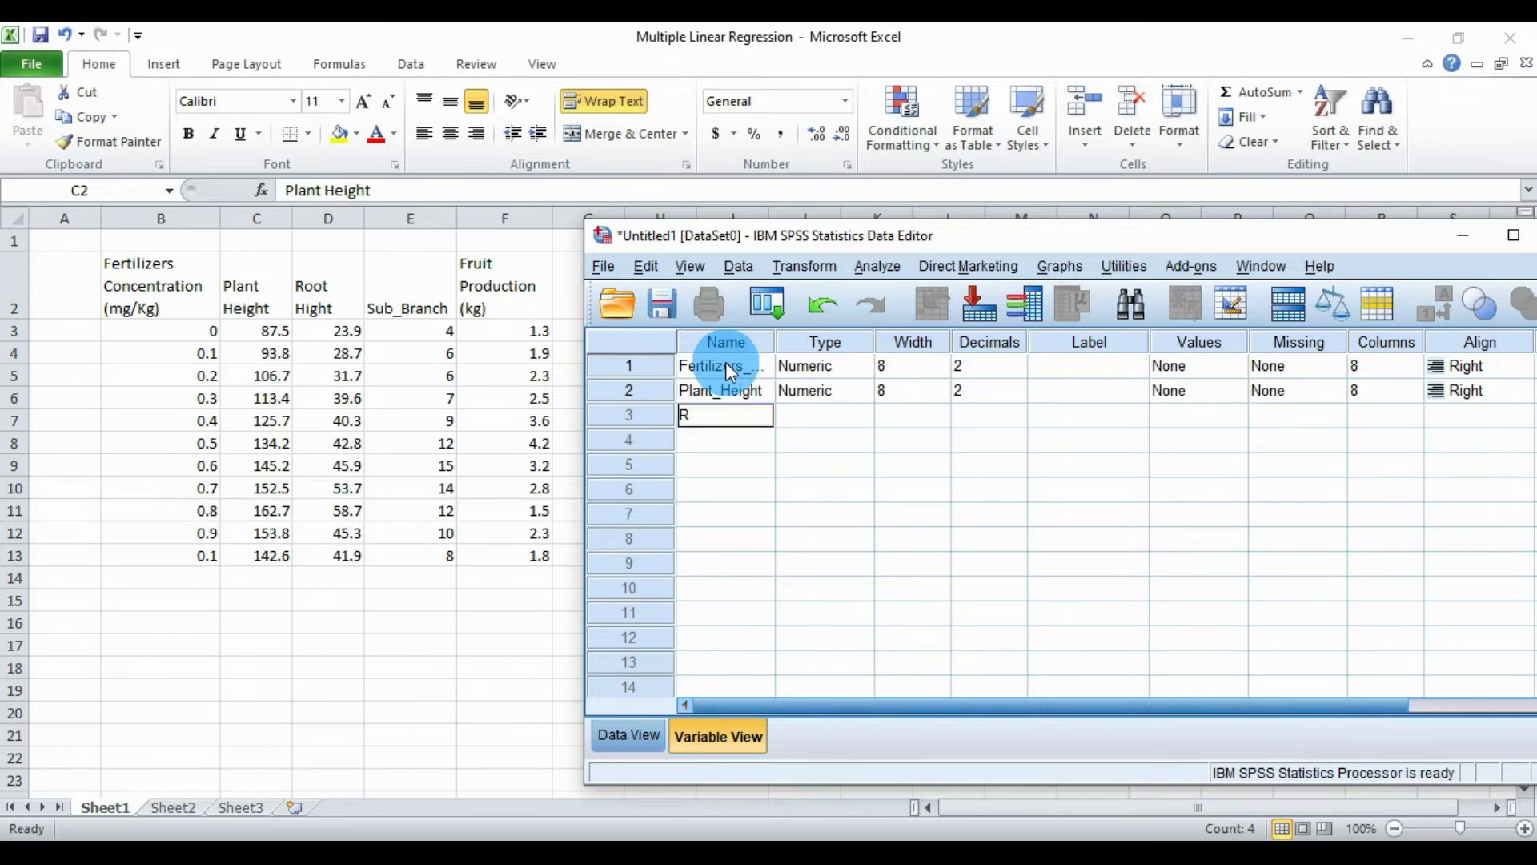
type("oot_")
type("Hight")
key("Down")
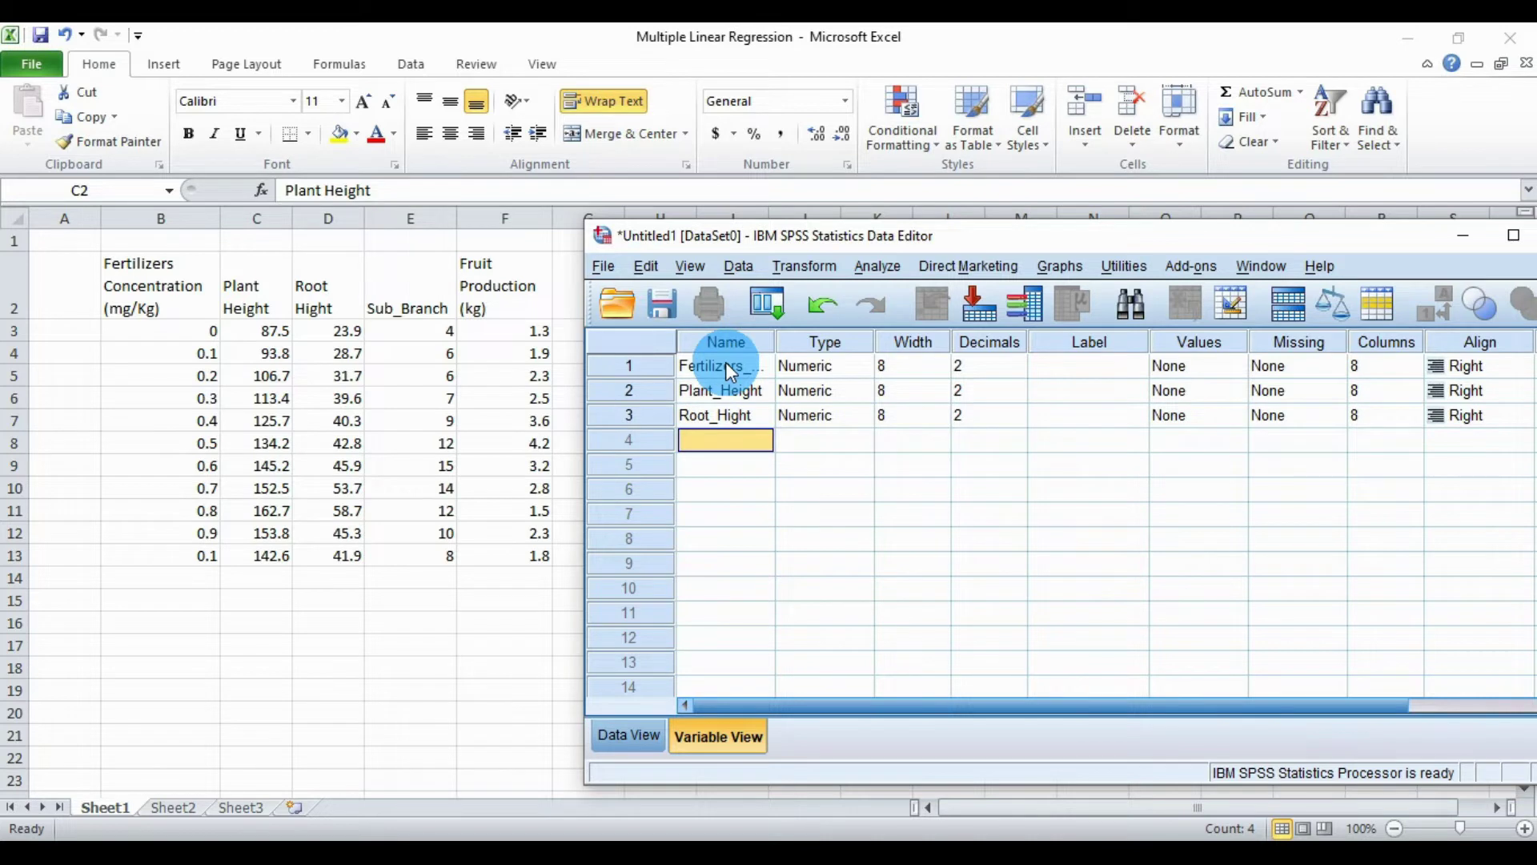
type("Sub_")
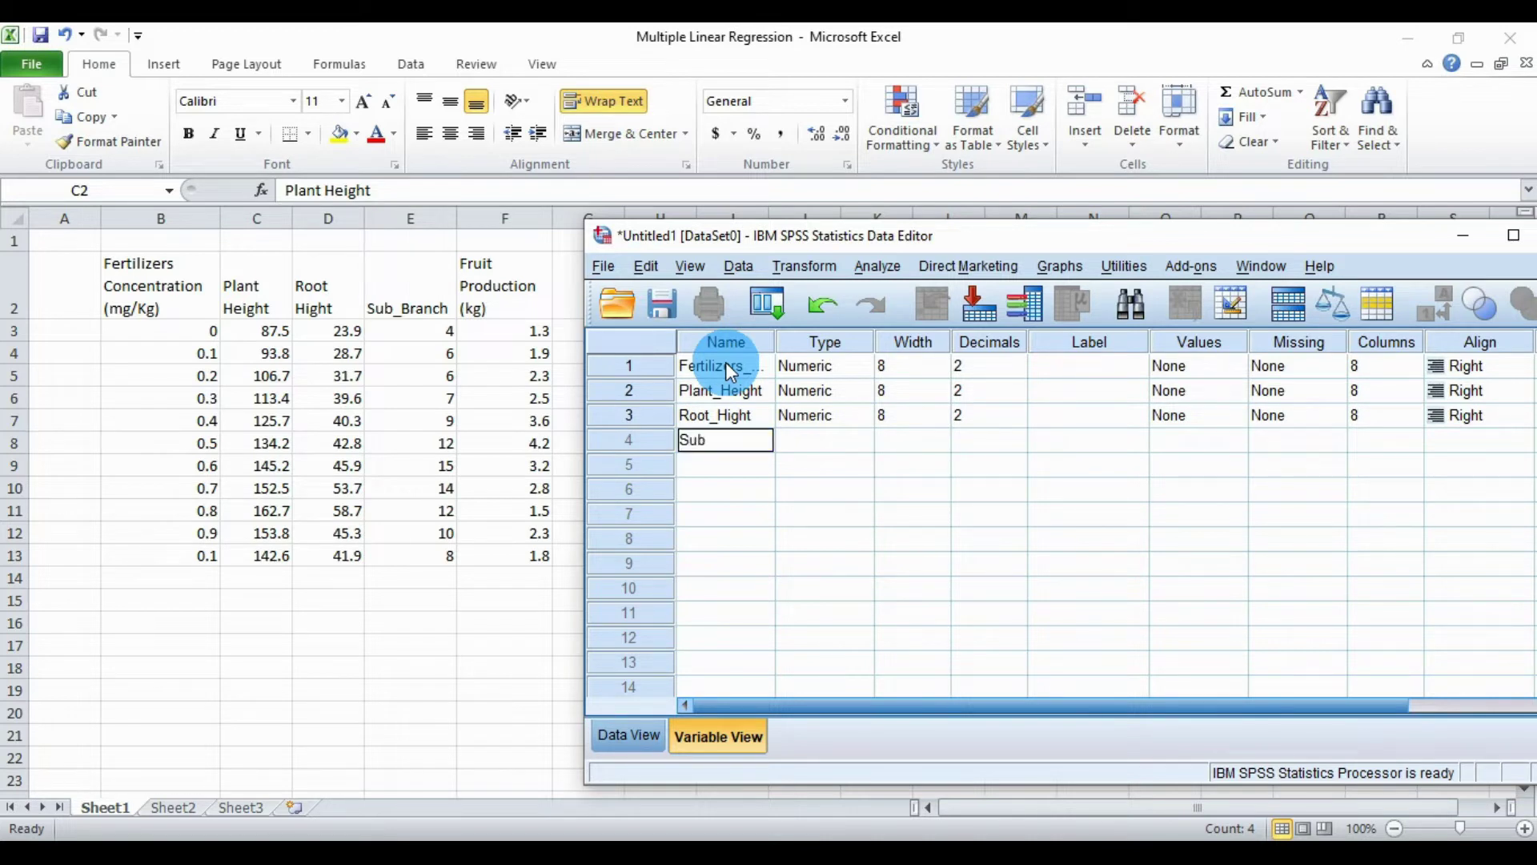
type("Br")
type("a")
type("c")
key("BackSpace")
type("n")
type("ch")
key("Return")
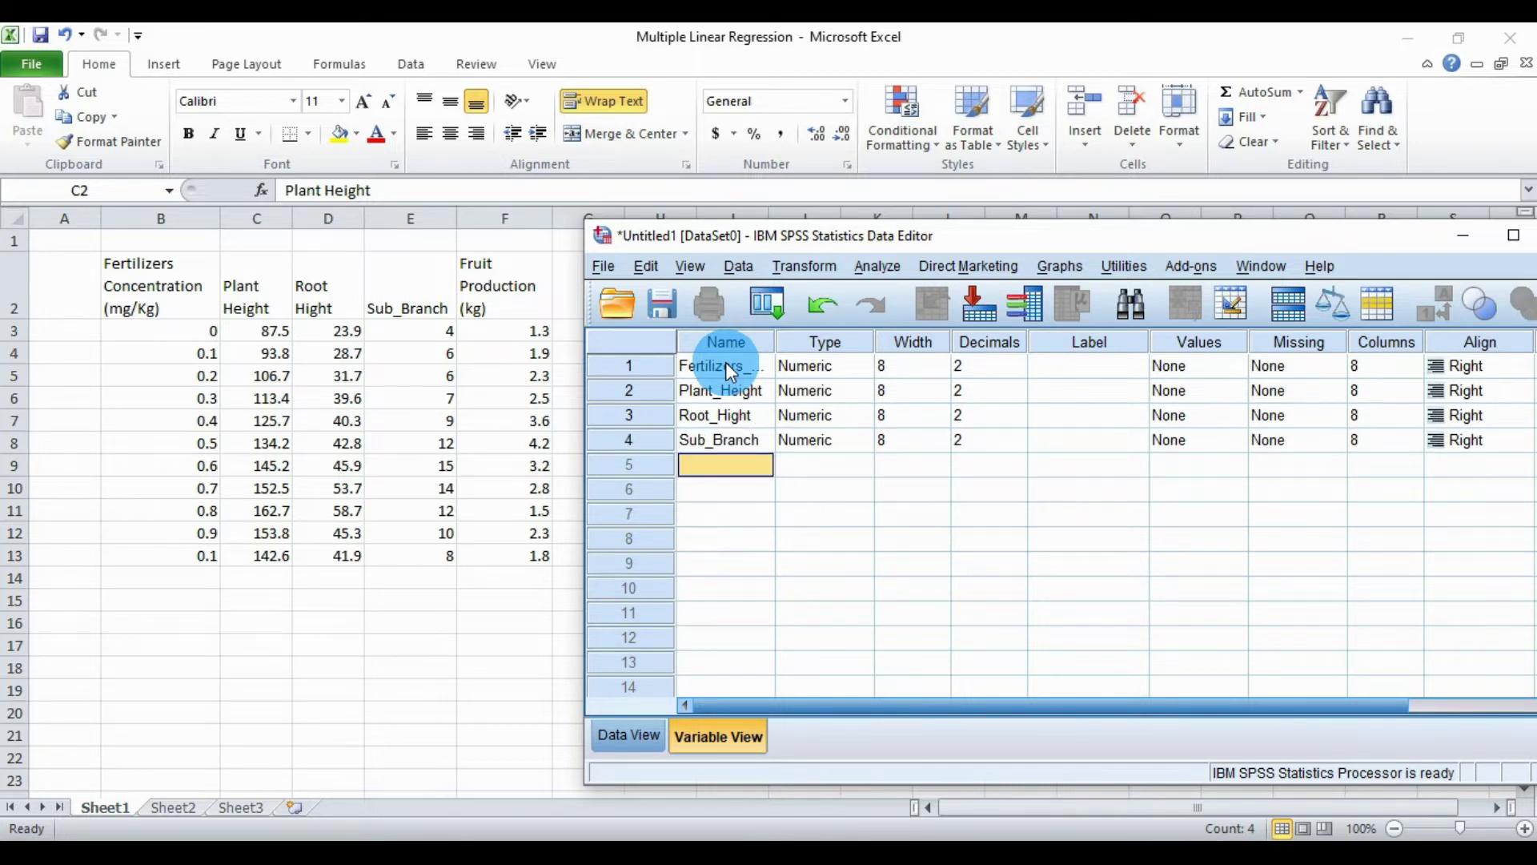
type("Fu")
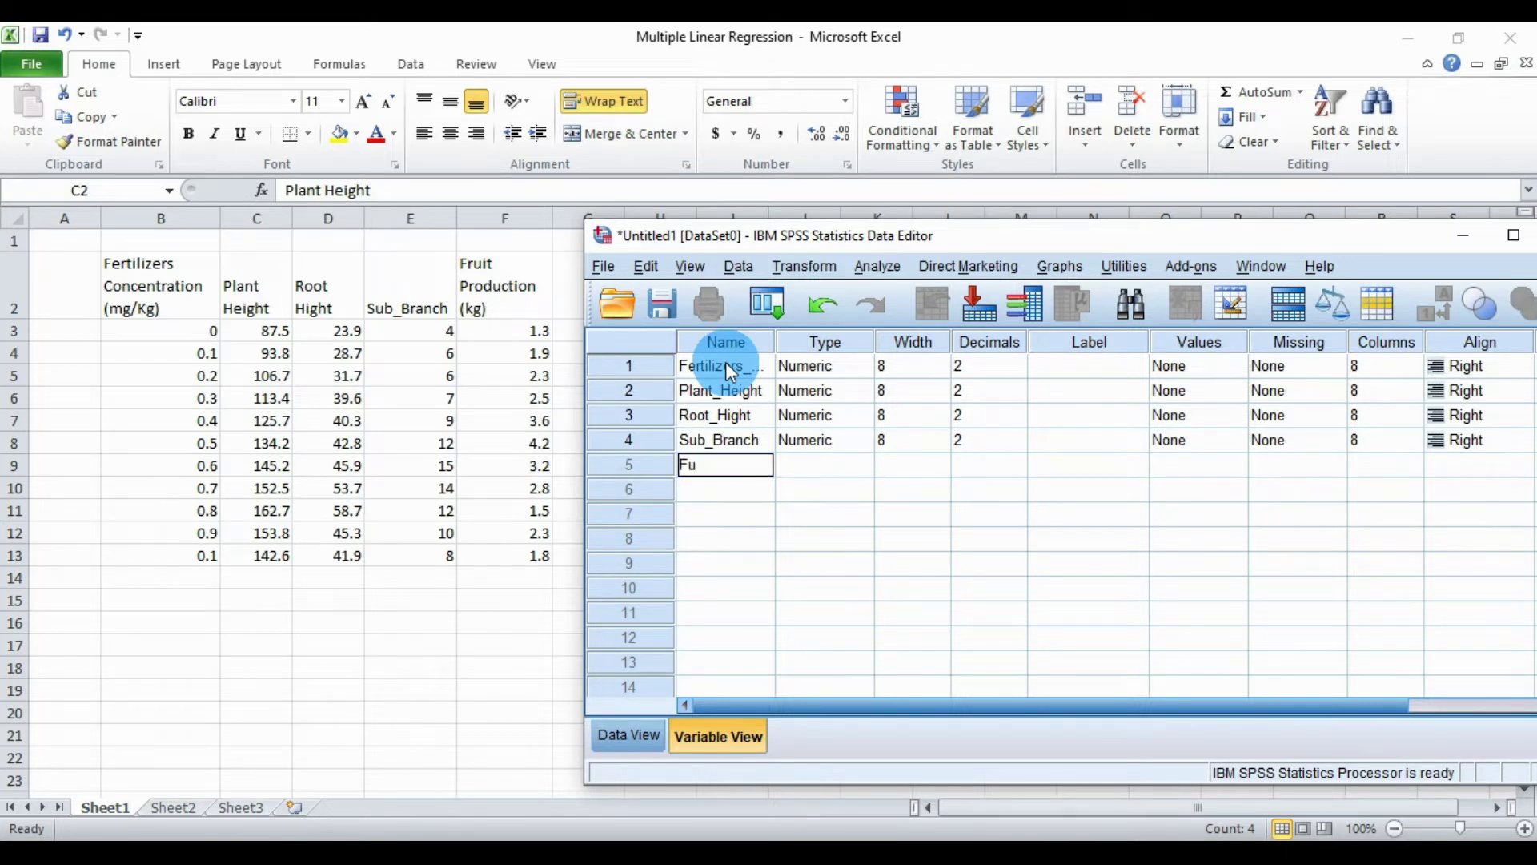
key("BackSpace")
type("ruit")
type("Produ")
type("ction")
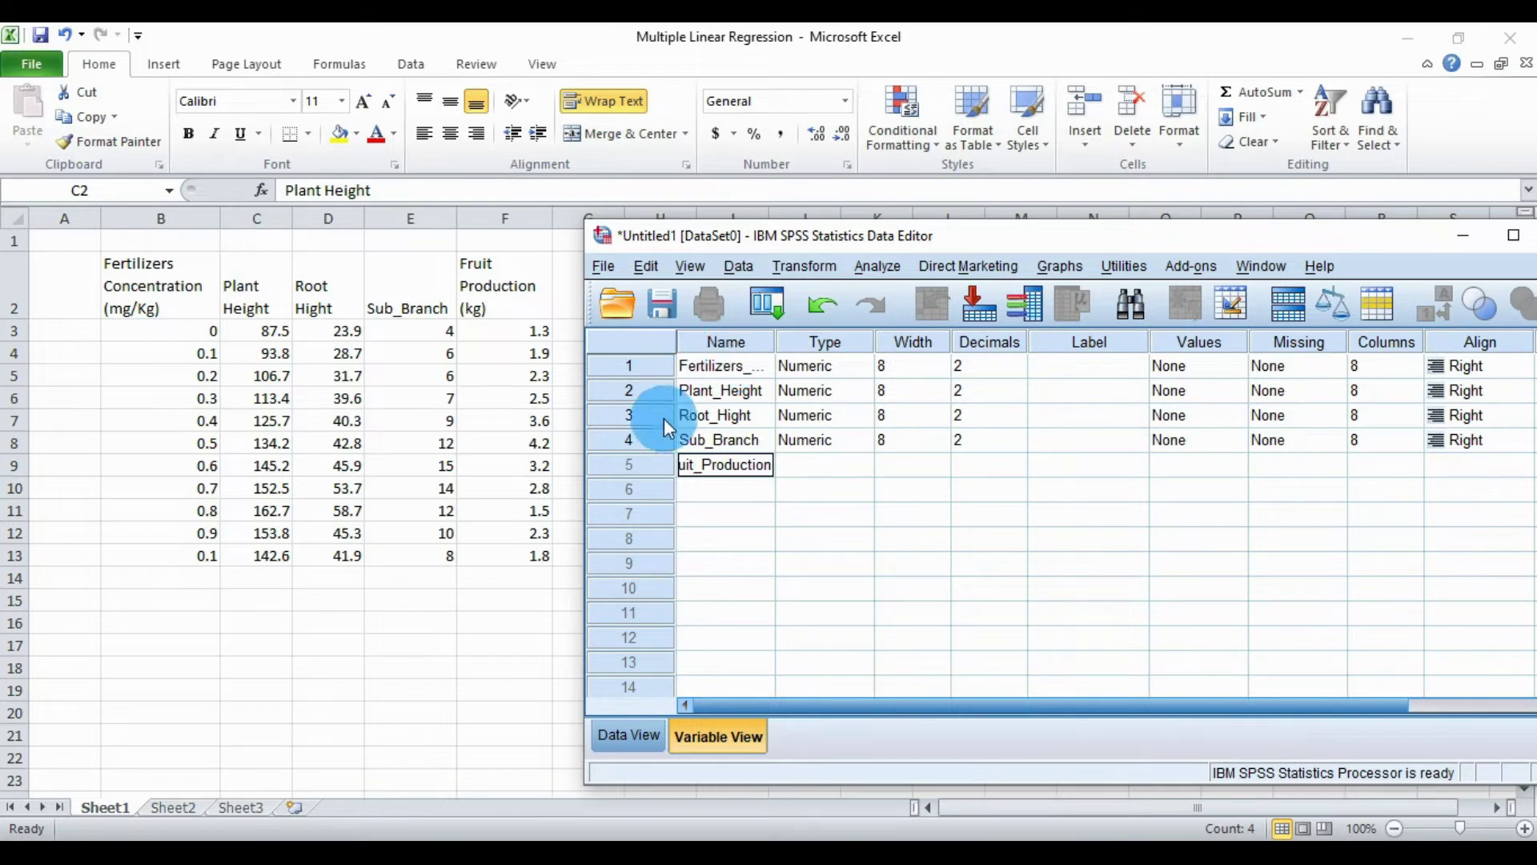
left_click(708, 491)
Maximize SPSS in Data View and widen the Fertilizers_Concentration column to fit its name.
double_click(969, 227)
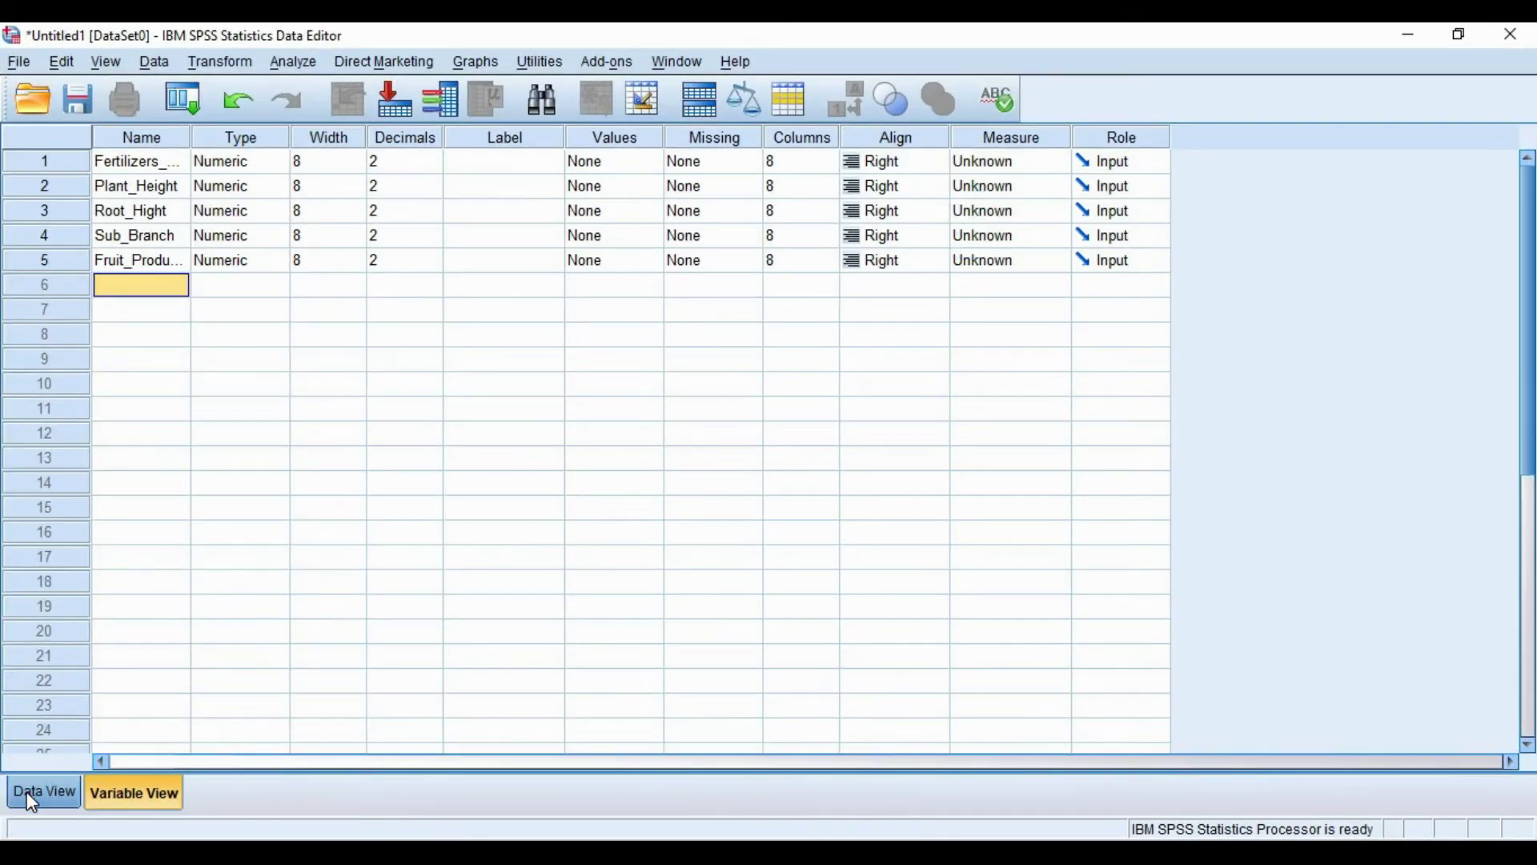
left_click(26, 788)
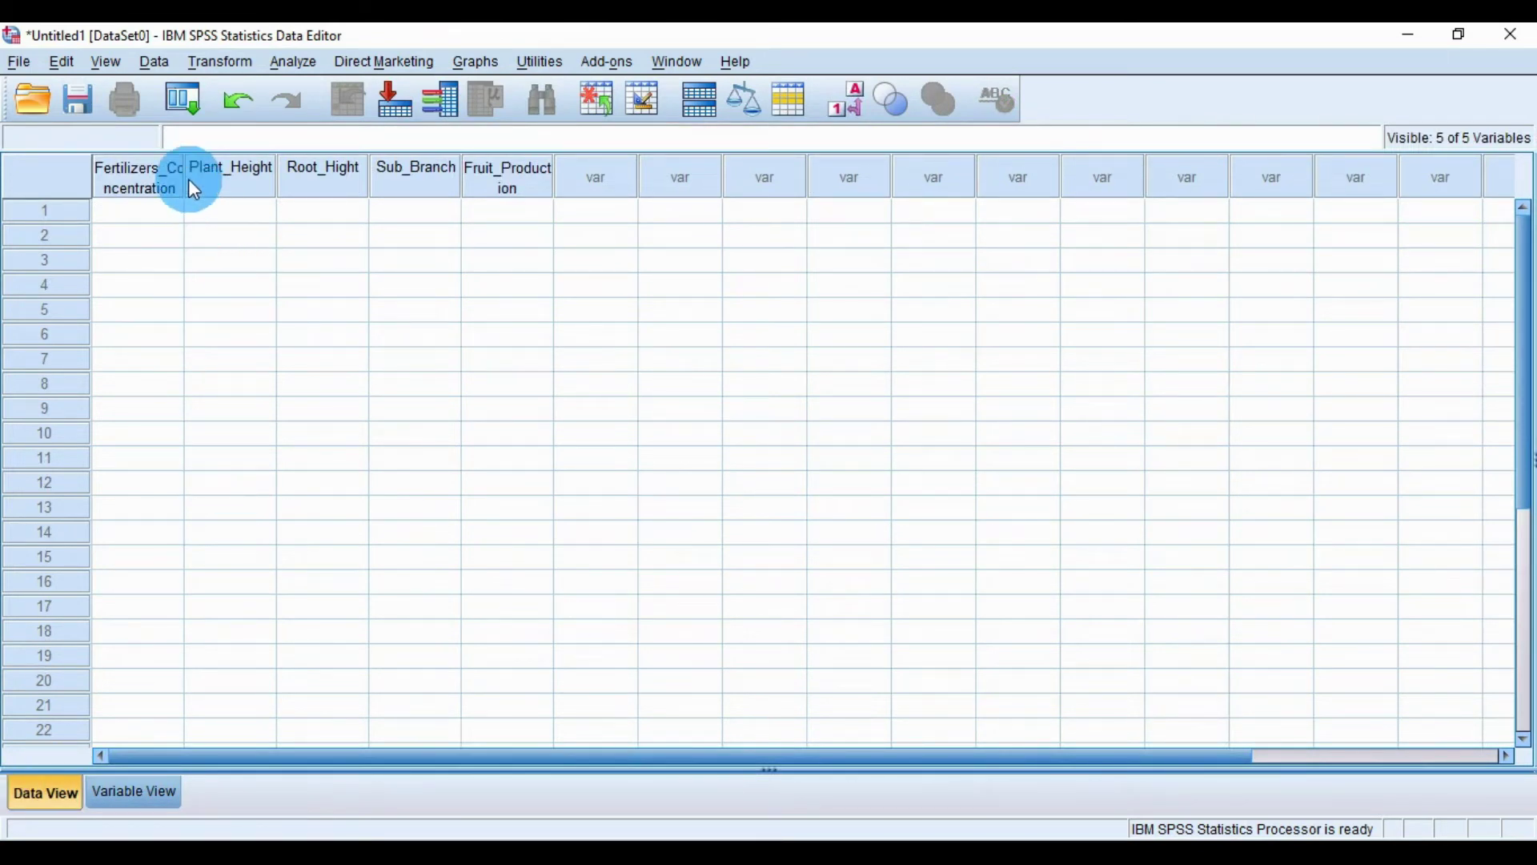
left_click_drag(197, 177, 275, 176)
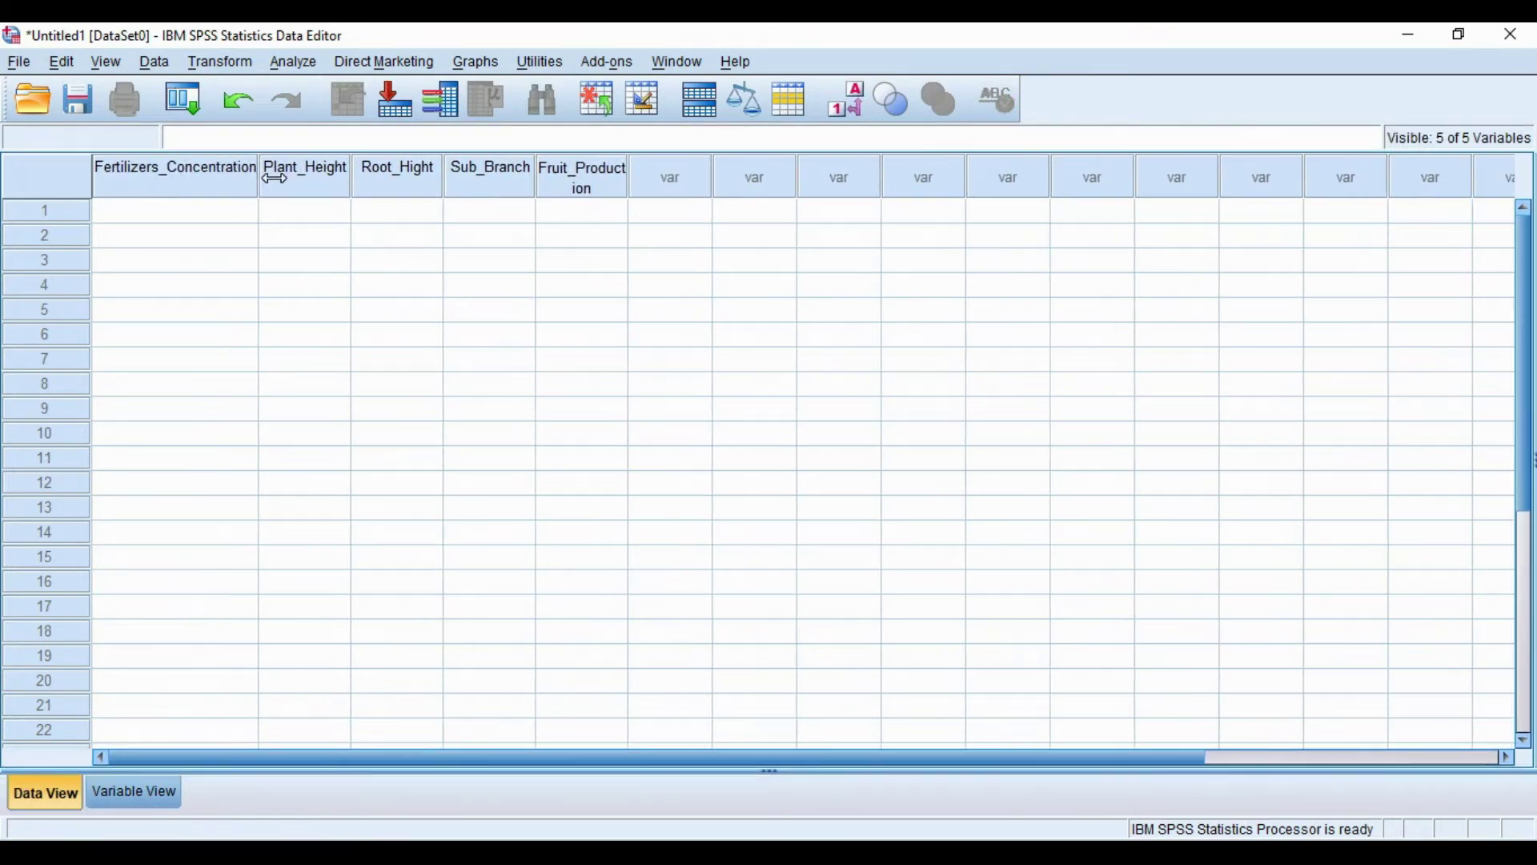
left_click(345, 178)
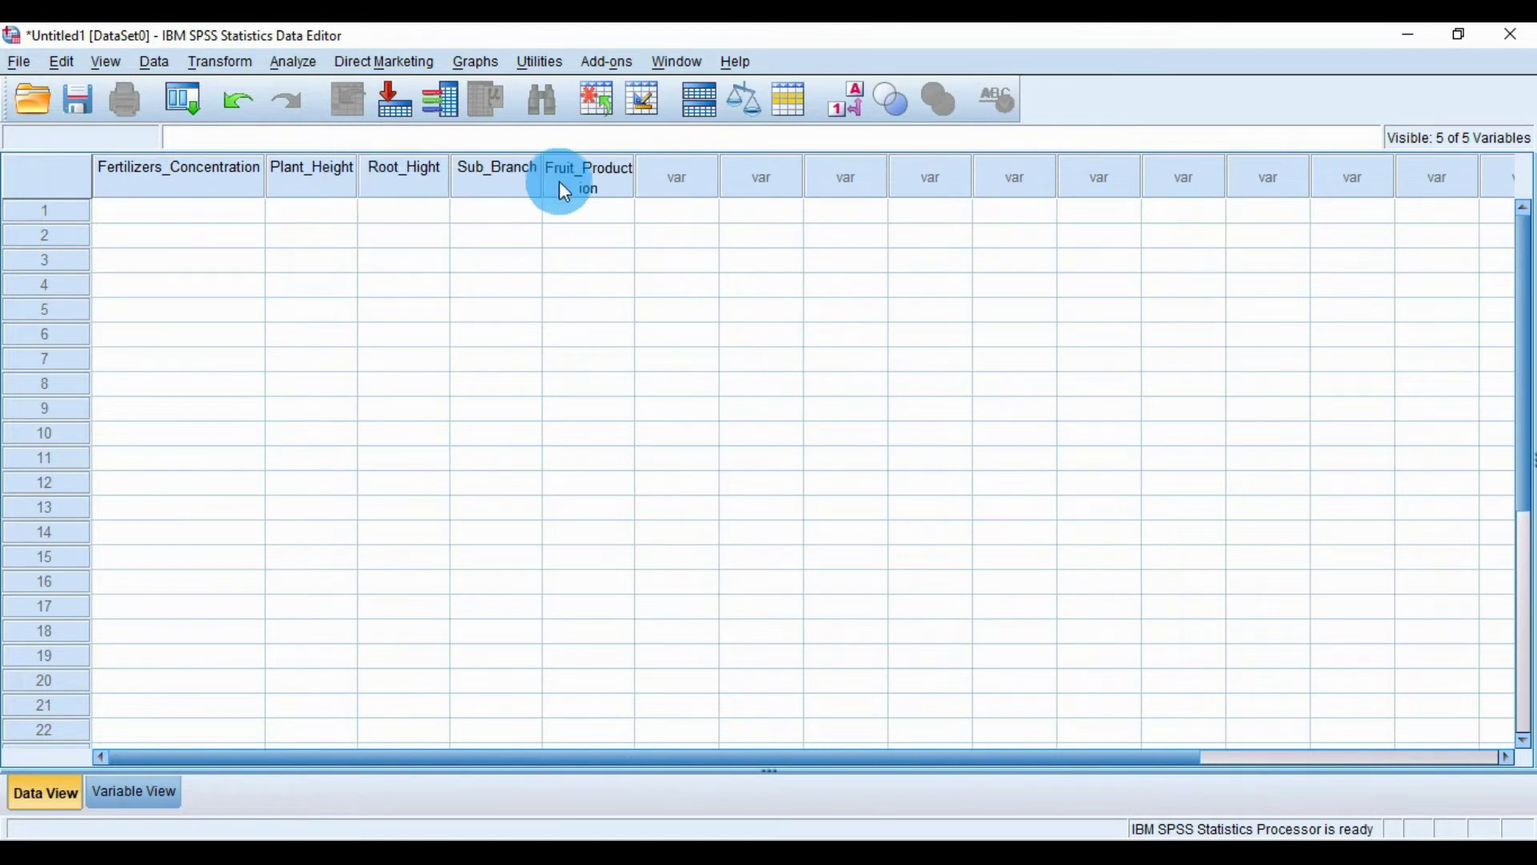
Widen the Fruit_Production column and copy the Excel measurements B3:F13.
left_click_drag(630, 180, 665, 178)
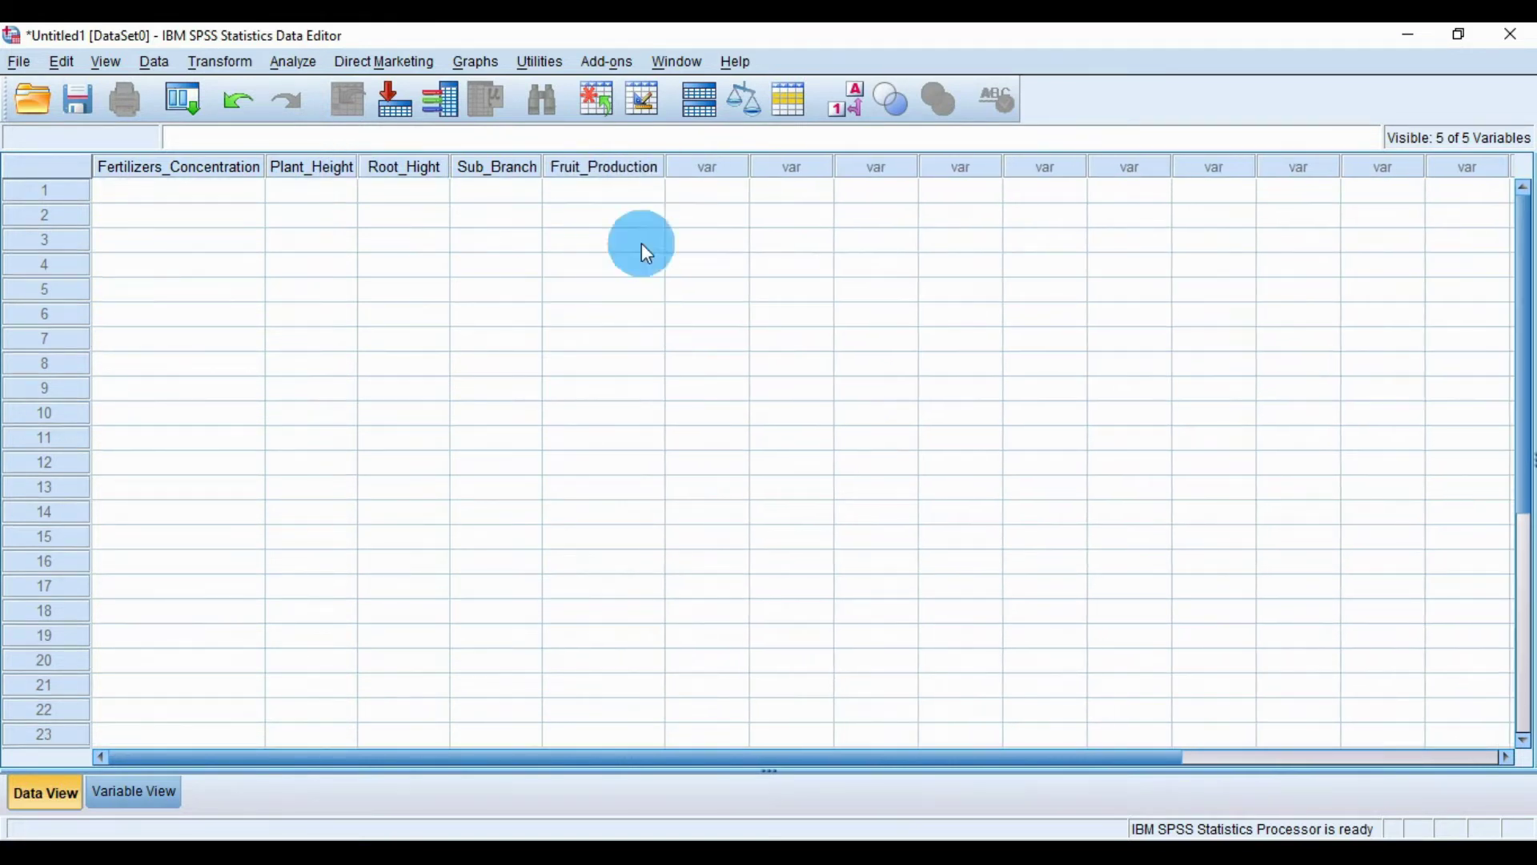
left_click(683, 836)
mouse_move(198, 337)
left_mouse_down()
mouse_move(310, 473)
mouse_move(525, 552)
left_mouse_up()
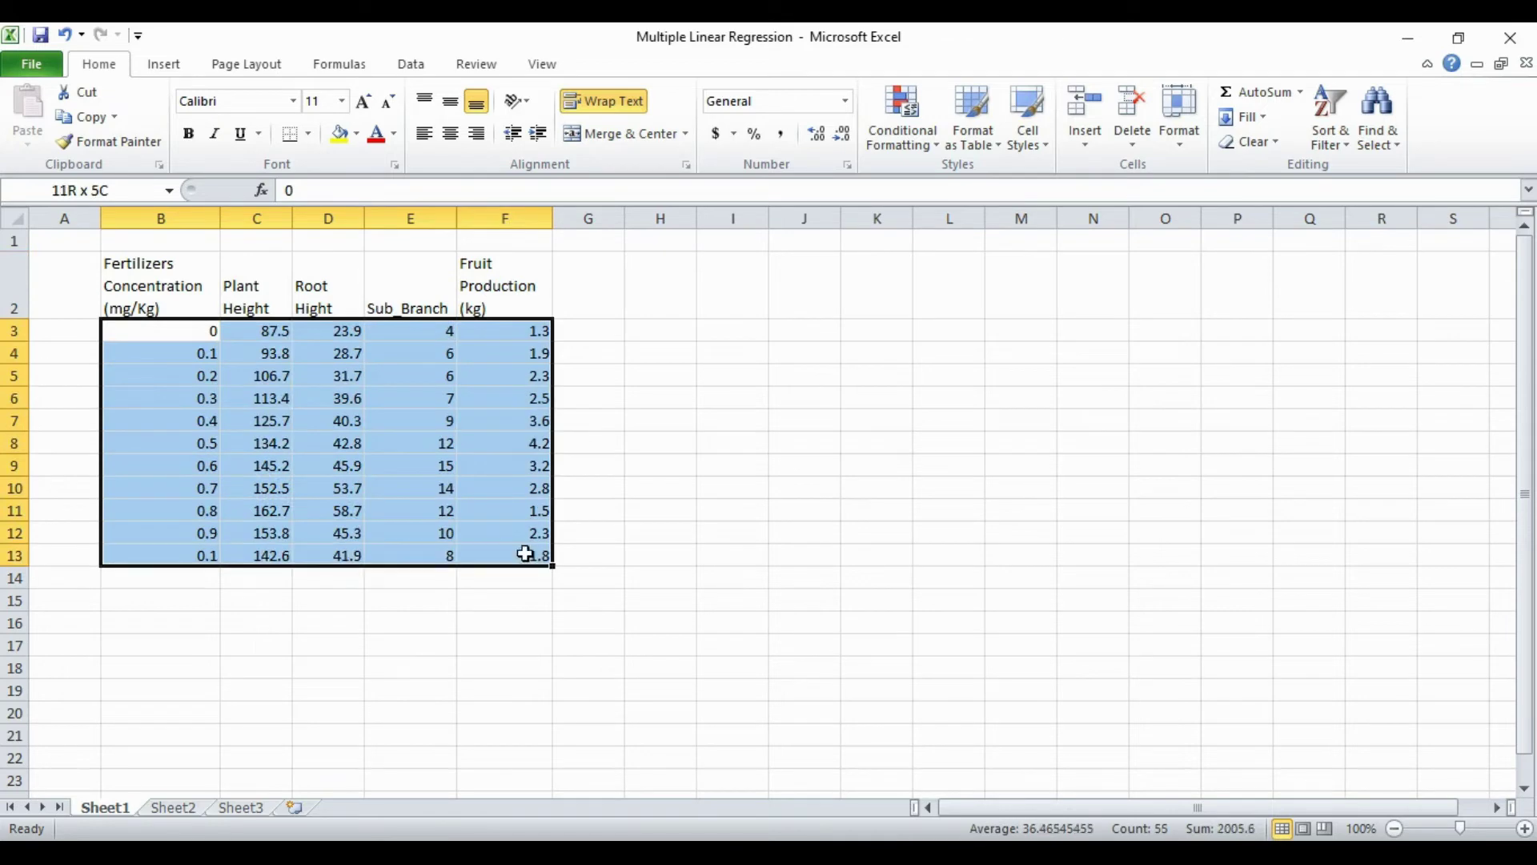
right_click(445, 463)
left_click(494, 108)
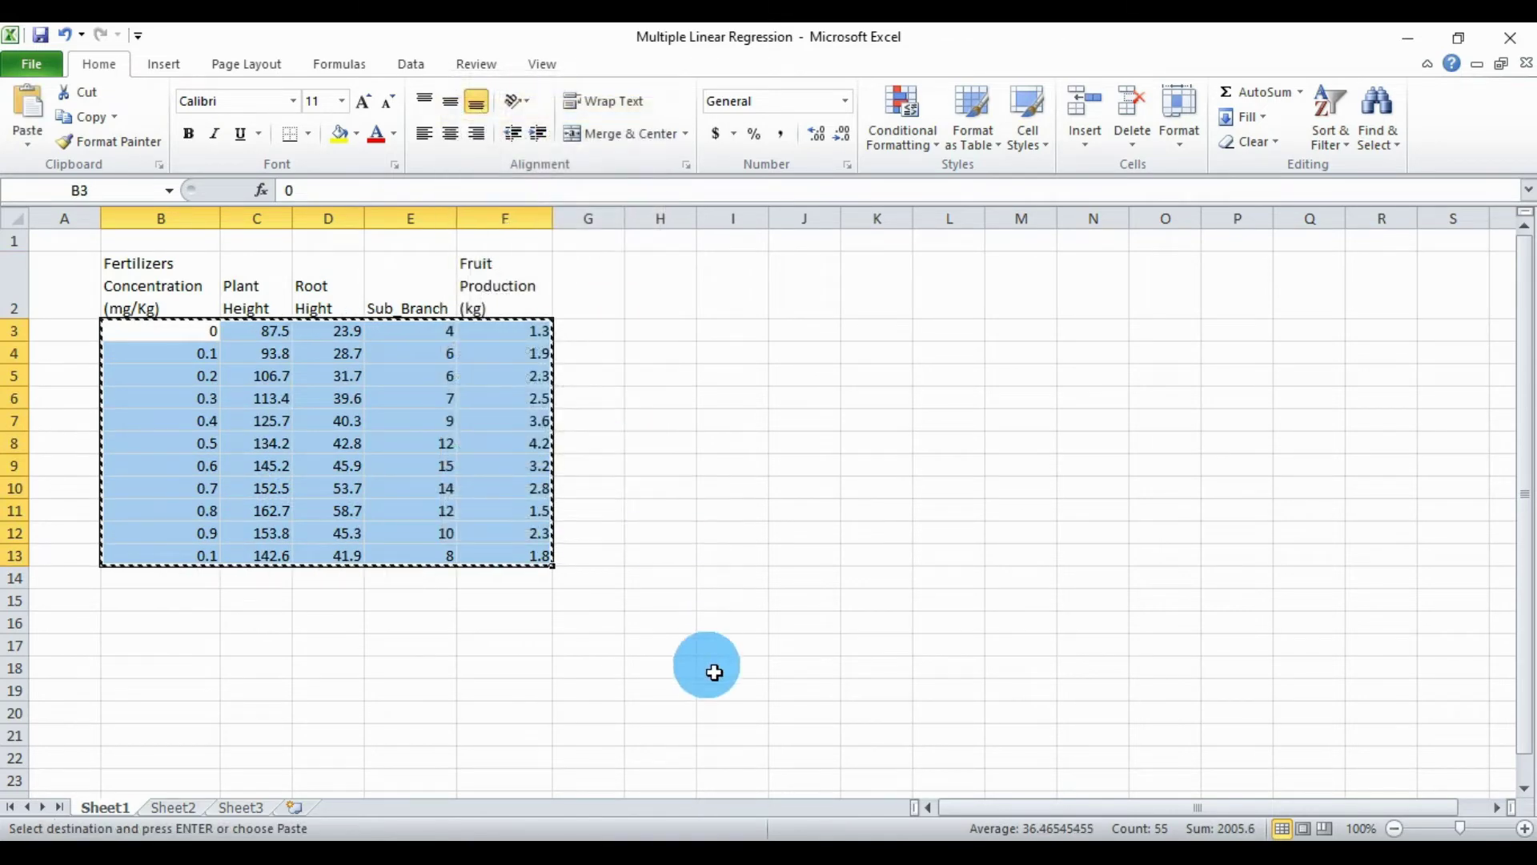
Paste the copied data into SPSS starting at row 1 of Fertilizers_Concentration.
left_click(717, 838)
left_click(179, 188)
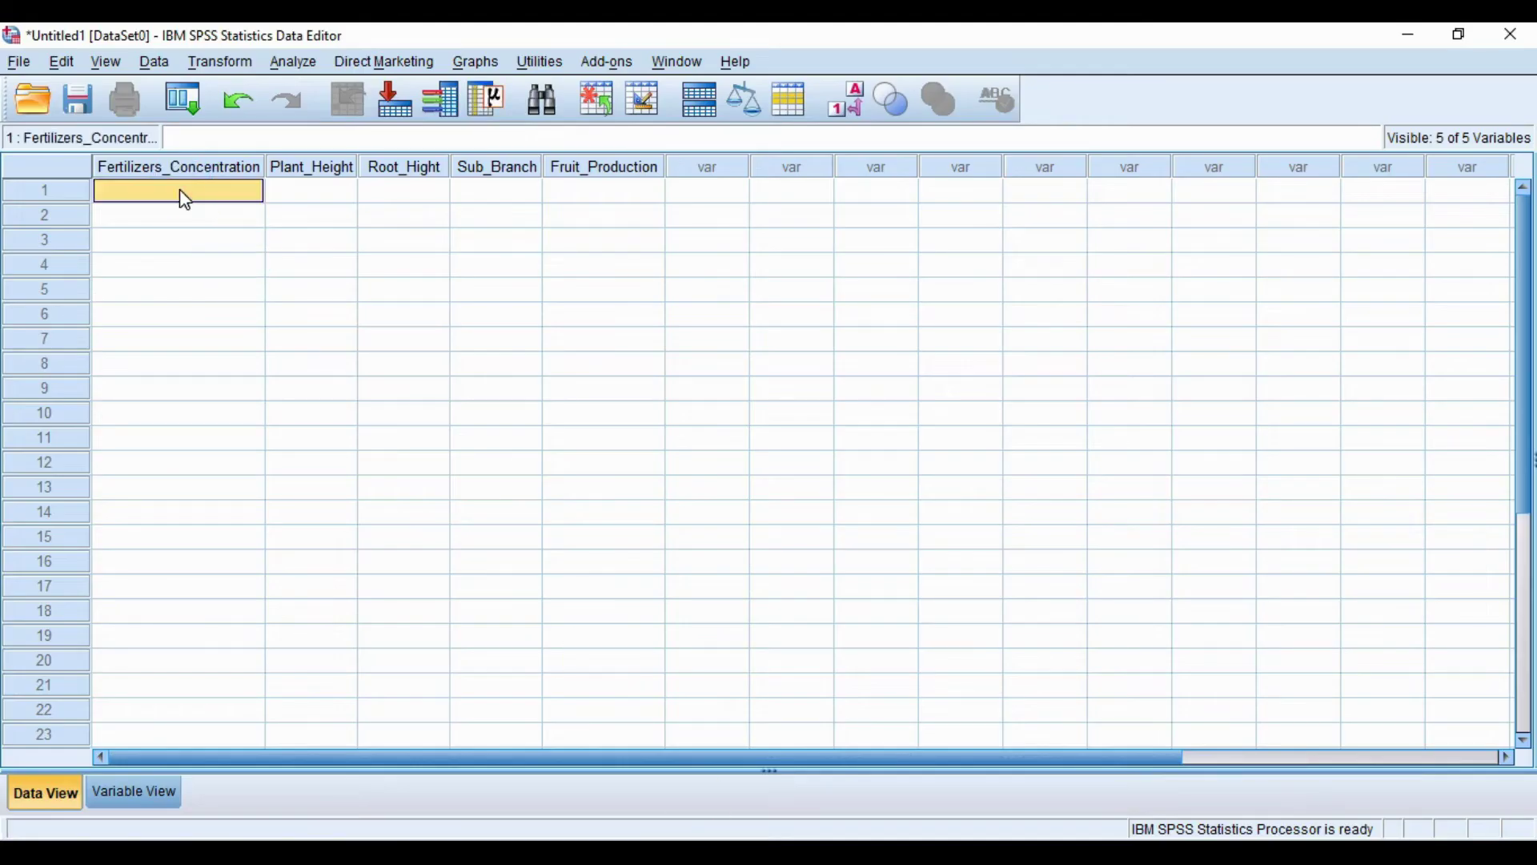
right_click(179, 189)
left_click(232, 260)
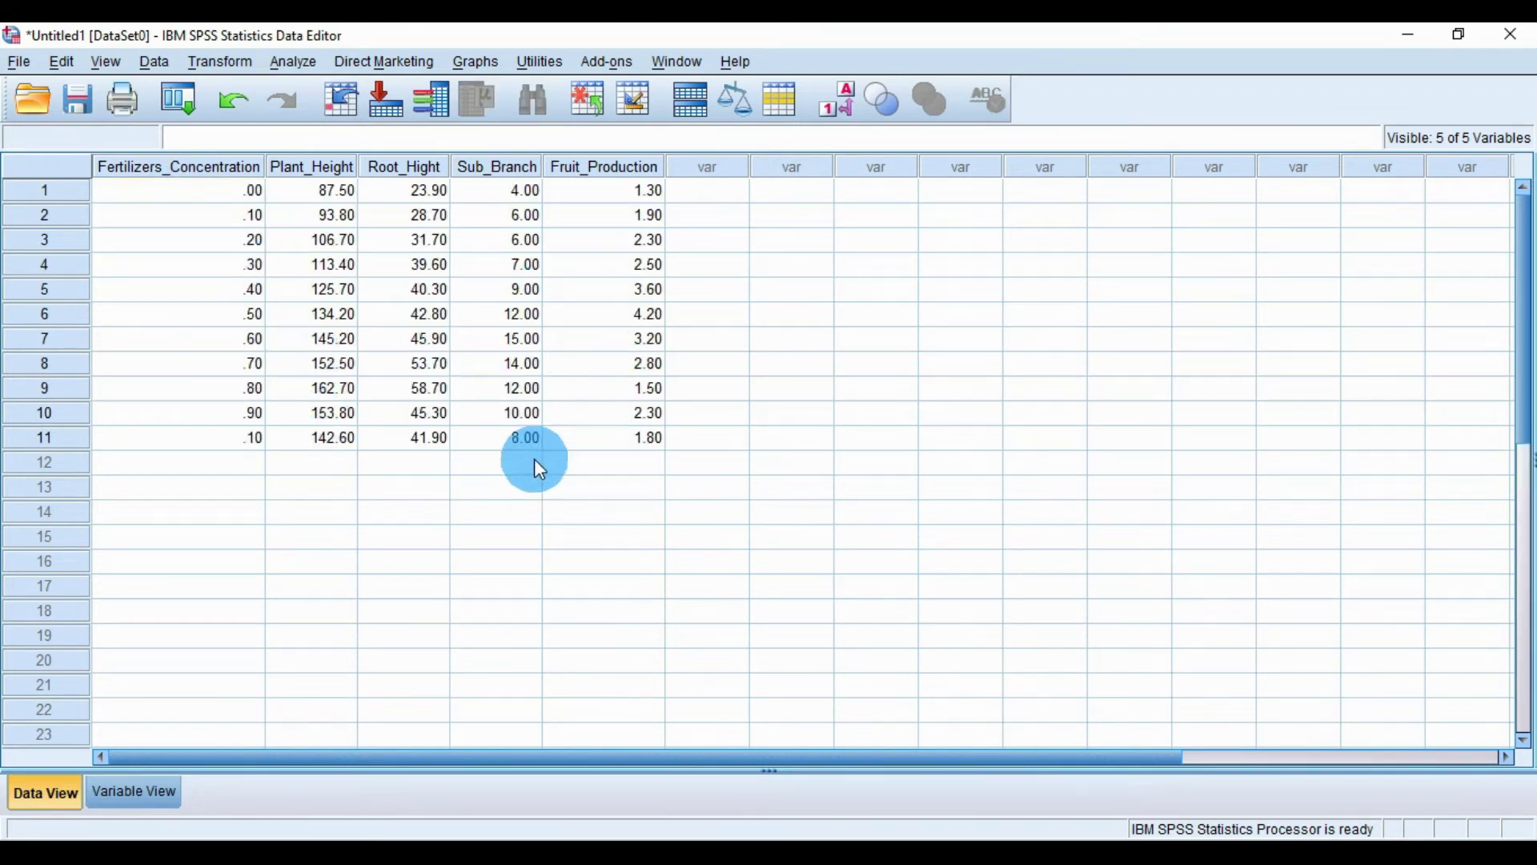
left_click(302, 61)
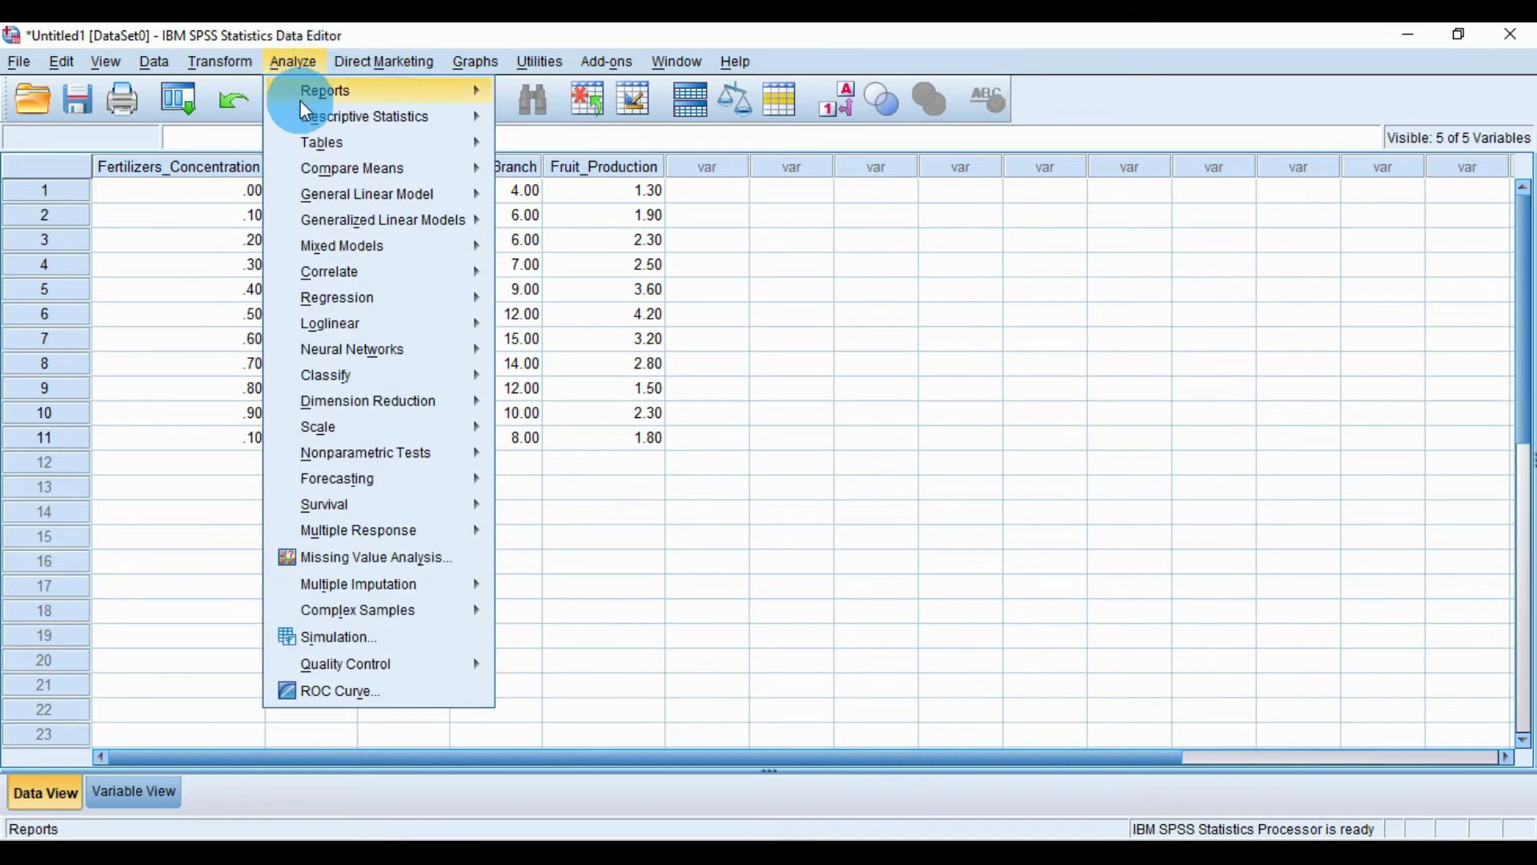
mouse_move(337, 297)
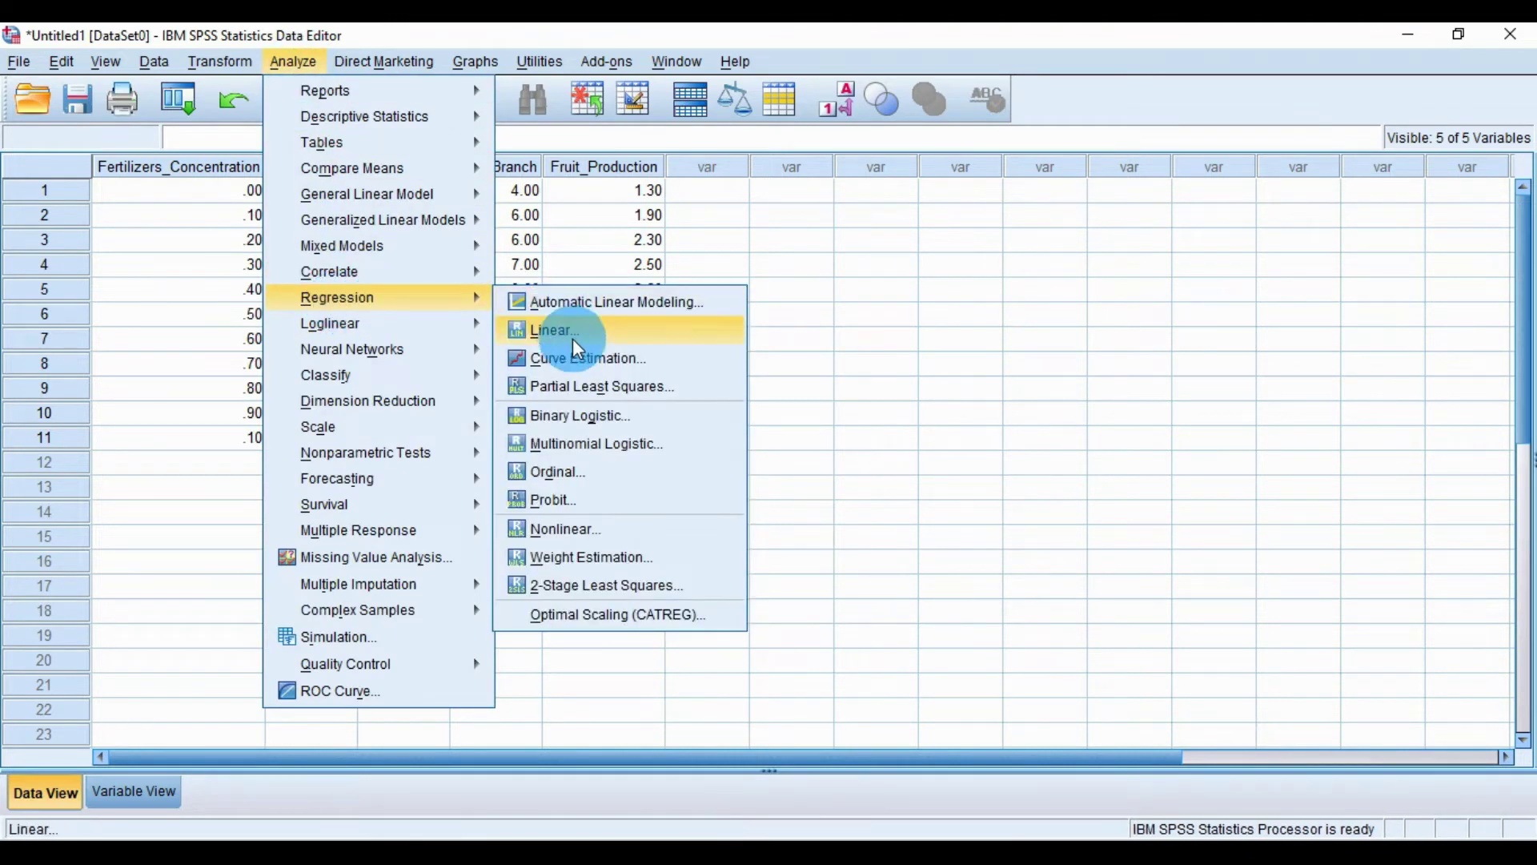
Start a linear regression with Fertilizers_Concentration as the dependent variable.
left_click(580, 337)
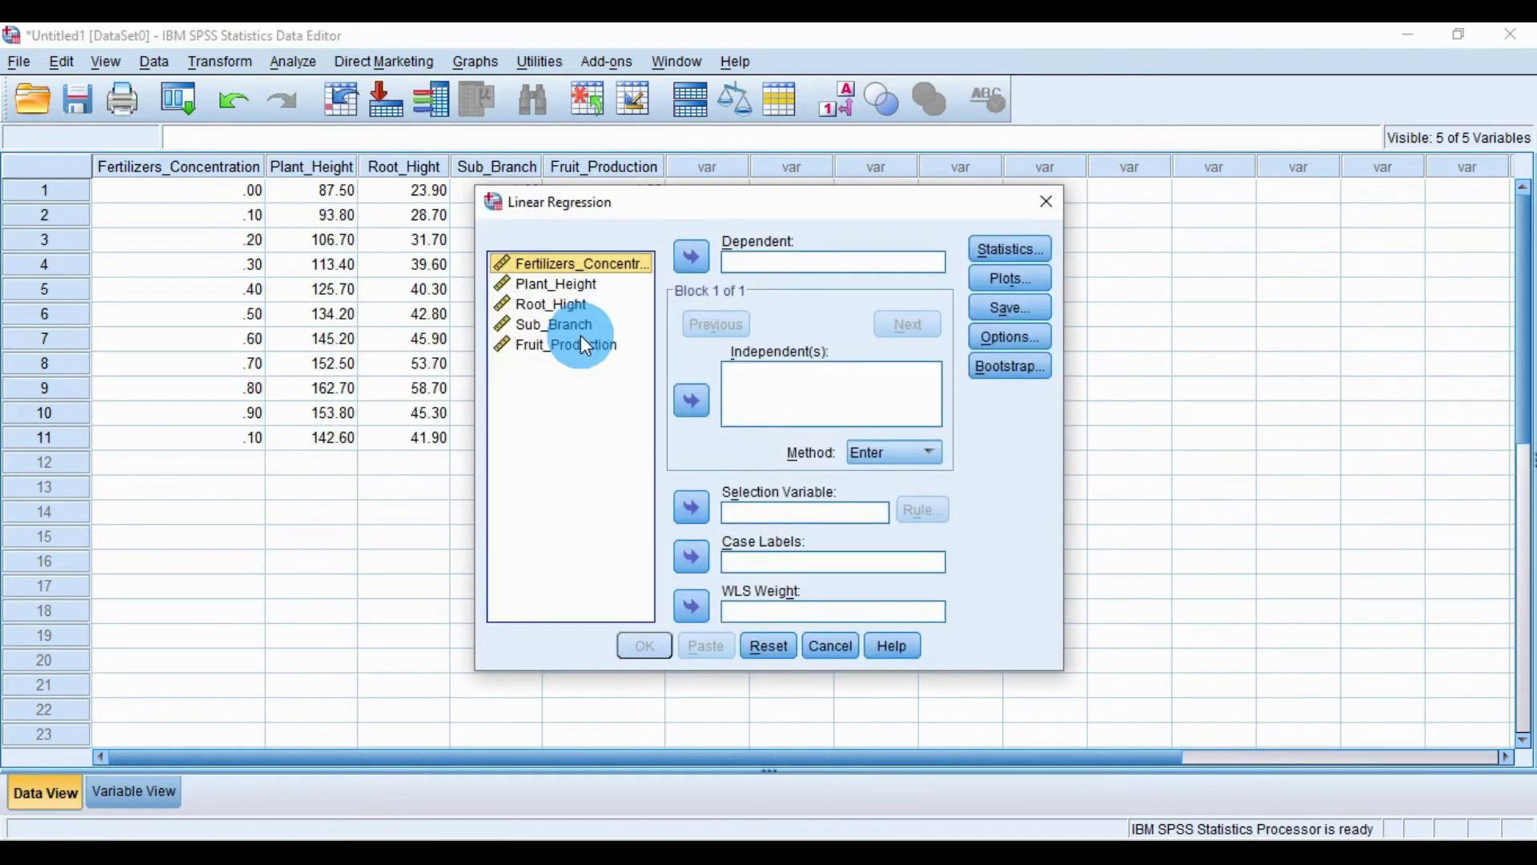
mouse_move(732, 218)
left_mouse_down()
mouse_move(636, 194)
mouse_move(563, 204)
left_mouse_up()
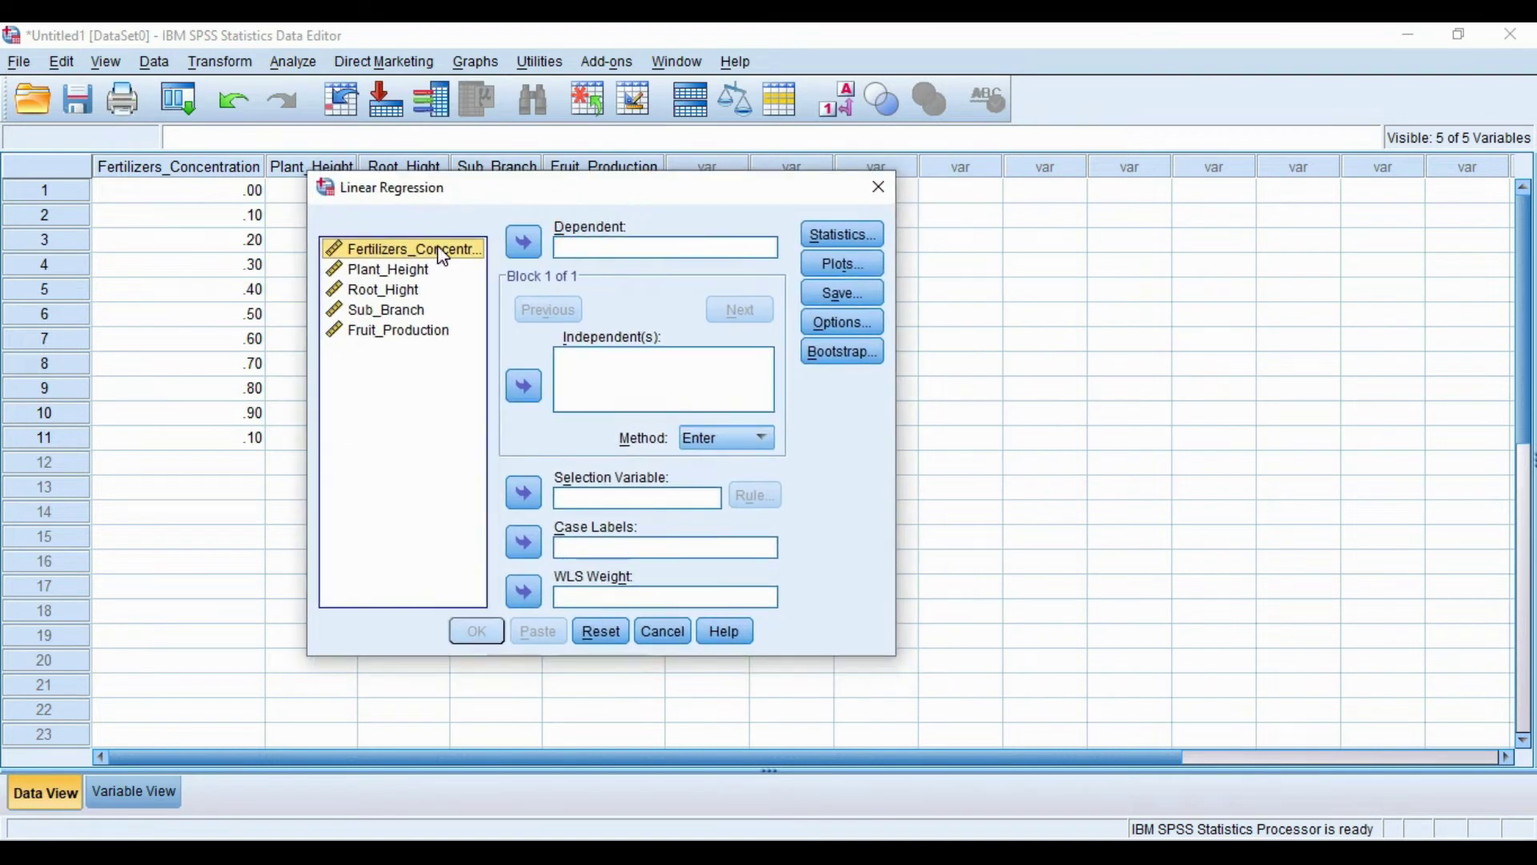
left_click(389, 247)
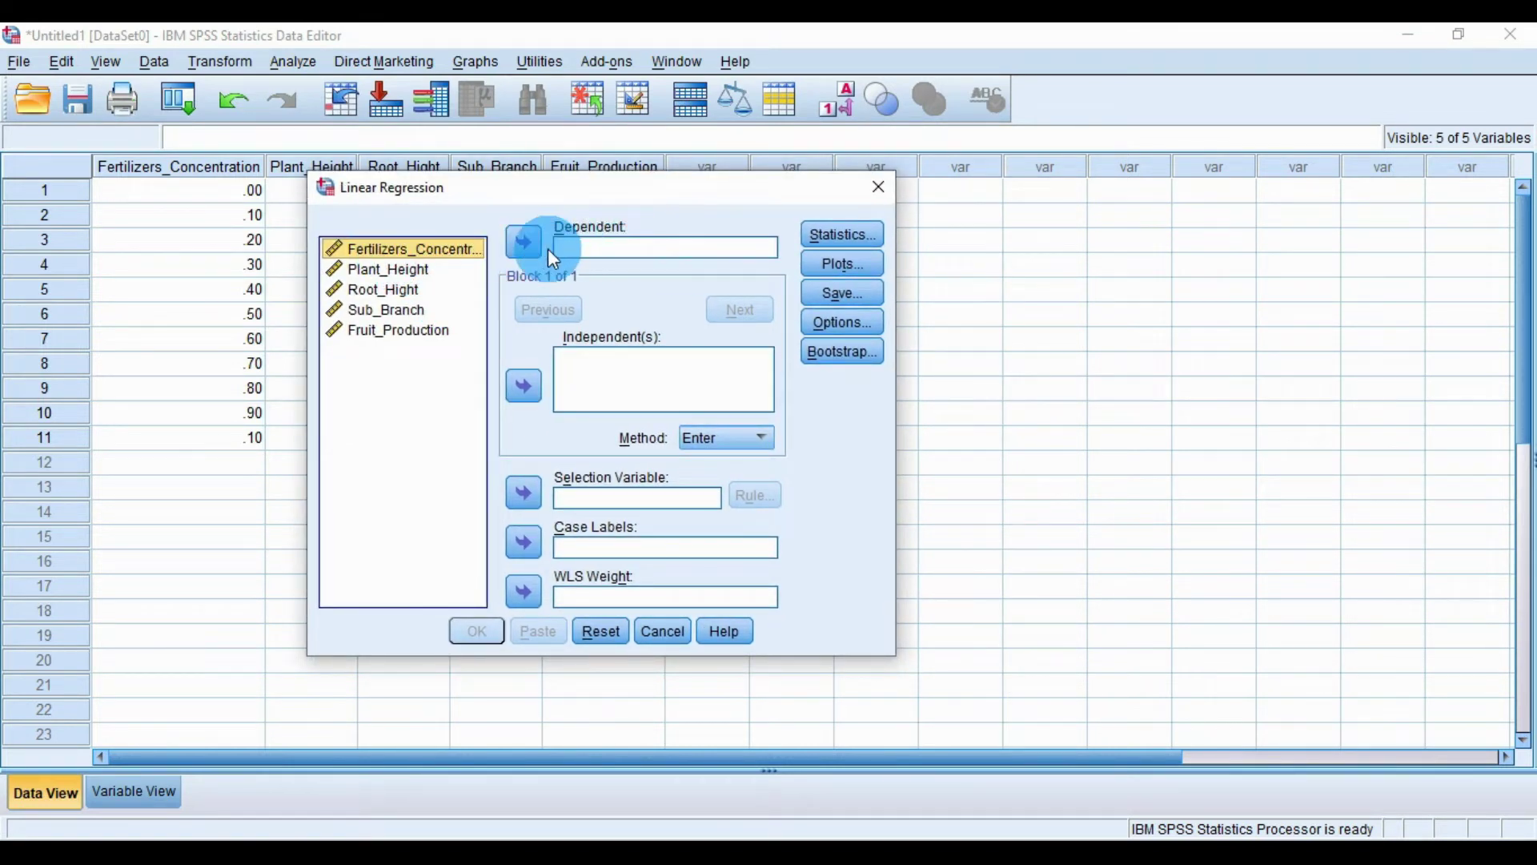
left_click(525, 245)
left_click(632, 251)
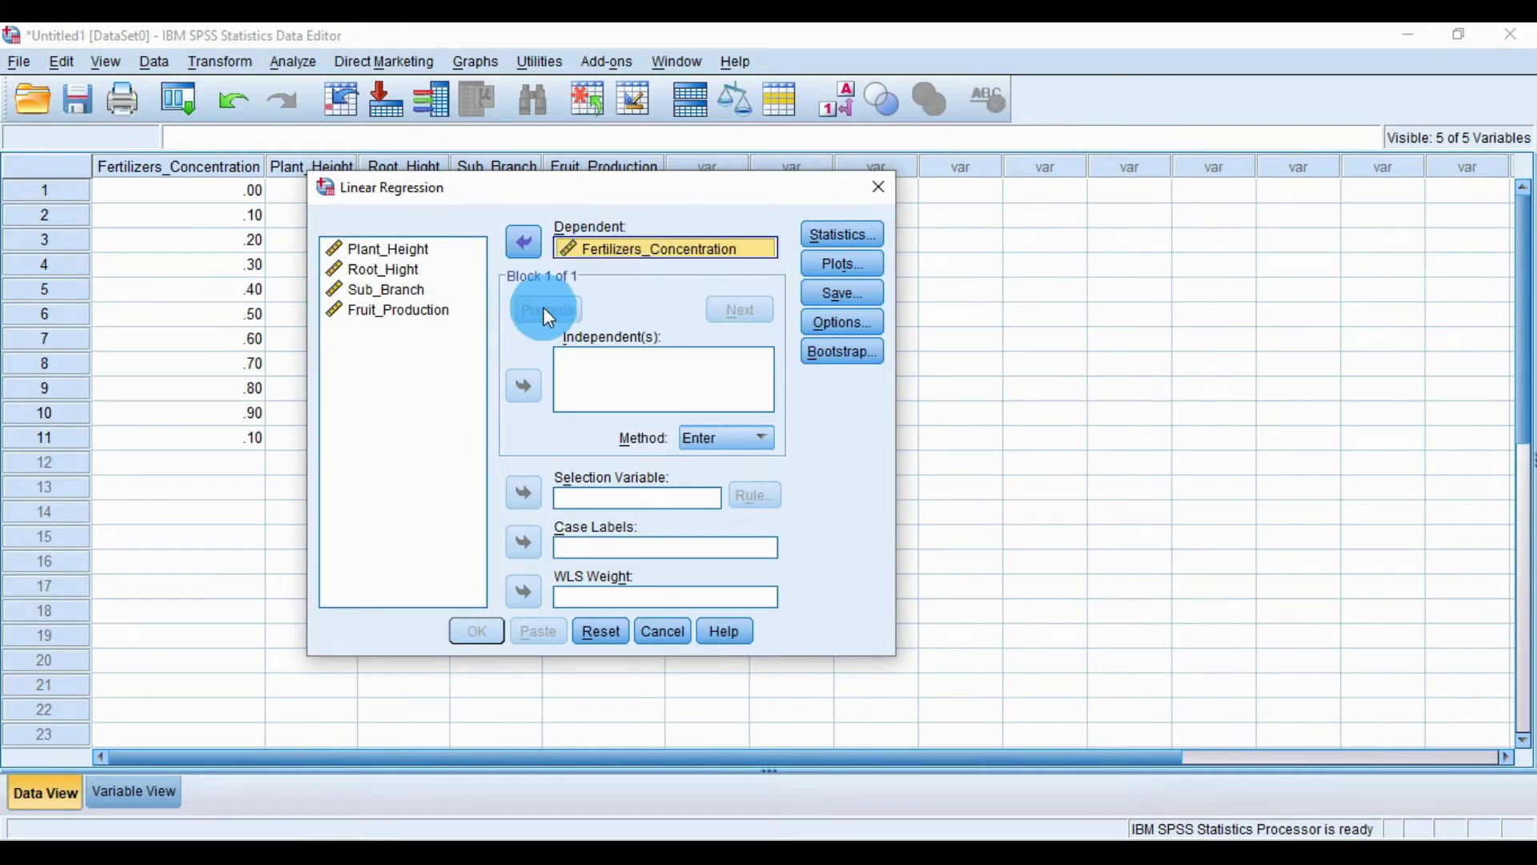
Add Plant_Height, Root_Hight, Sub_Branch and Fruit_Production as independent variables.
left_click(384, 249)
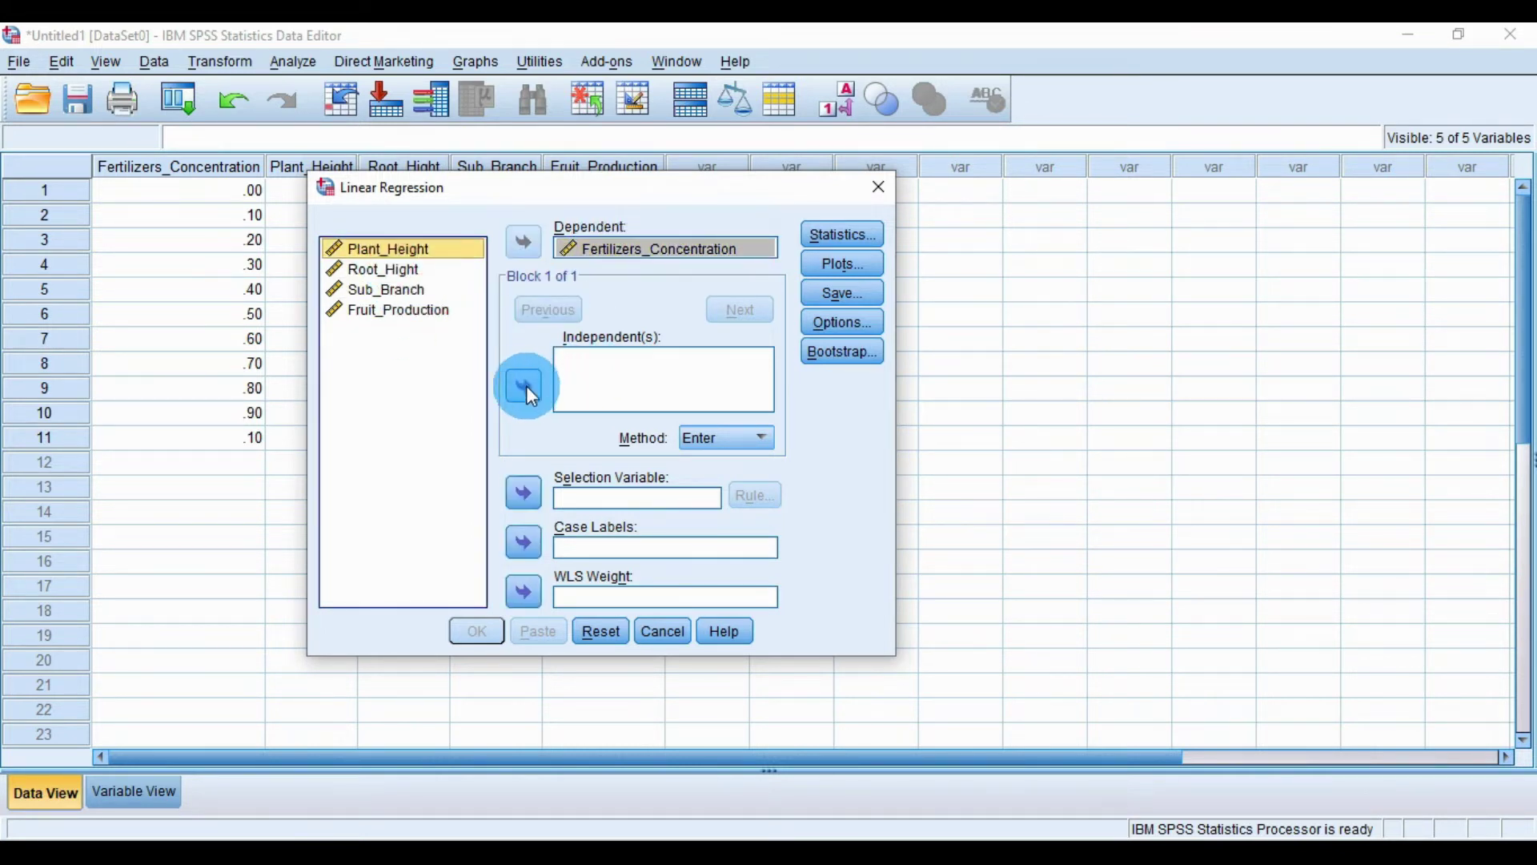
left_click(525, 386)
left_click(387, 270)
left_click(525, 385)
left_click(385, 290)
left_click(523, 385)
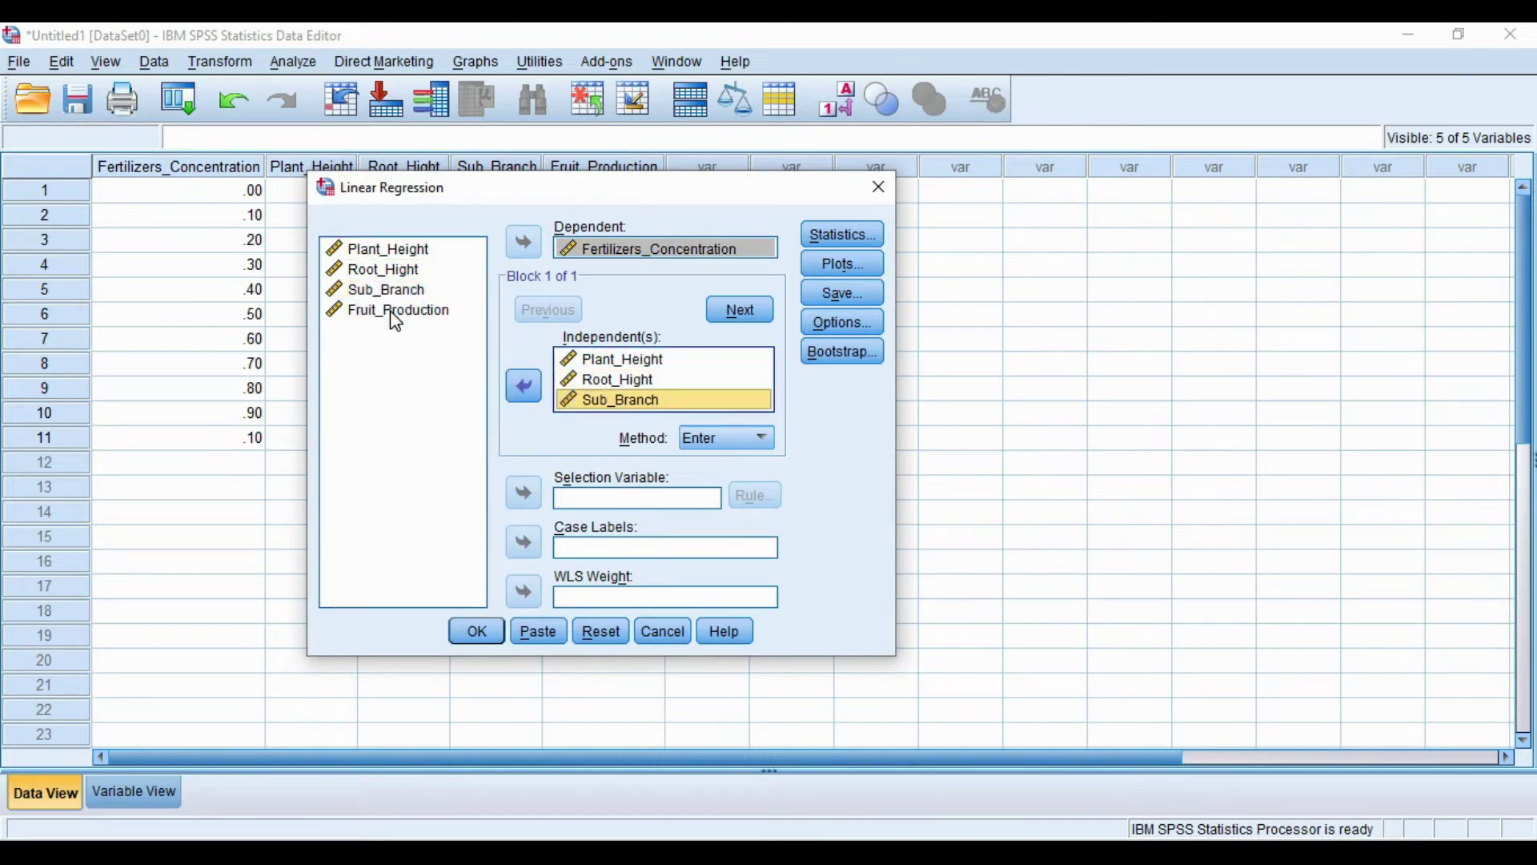
left_click(394, 315)
left_click(521, 383)
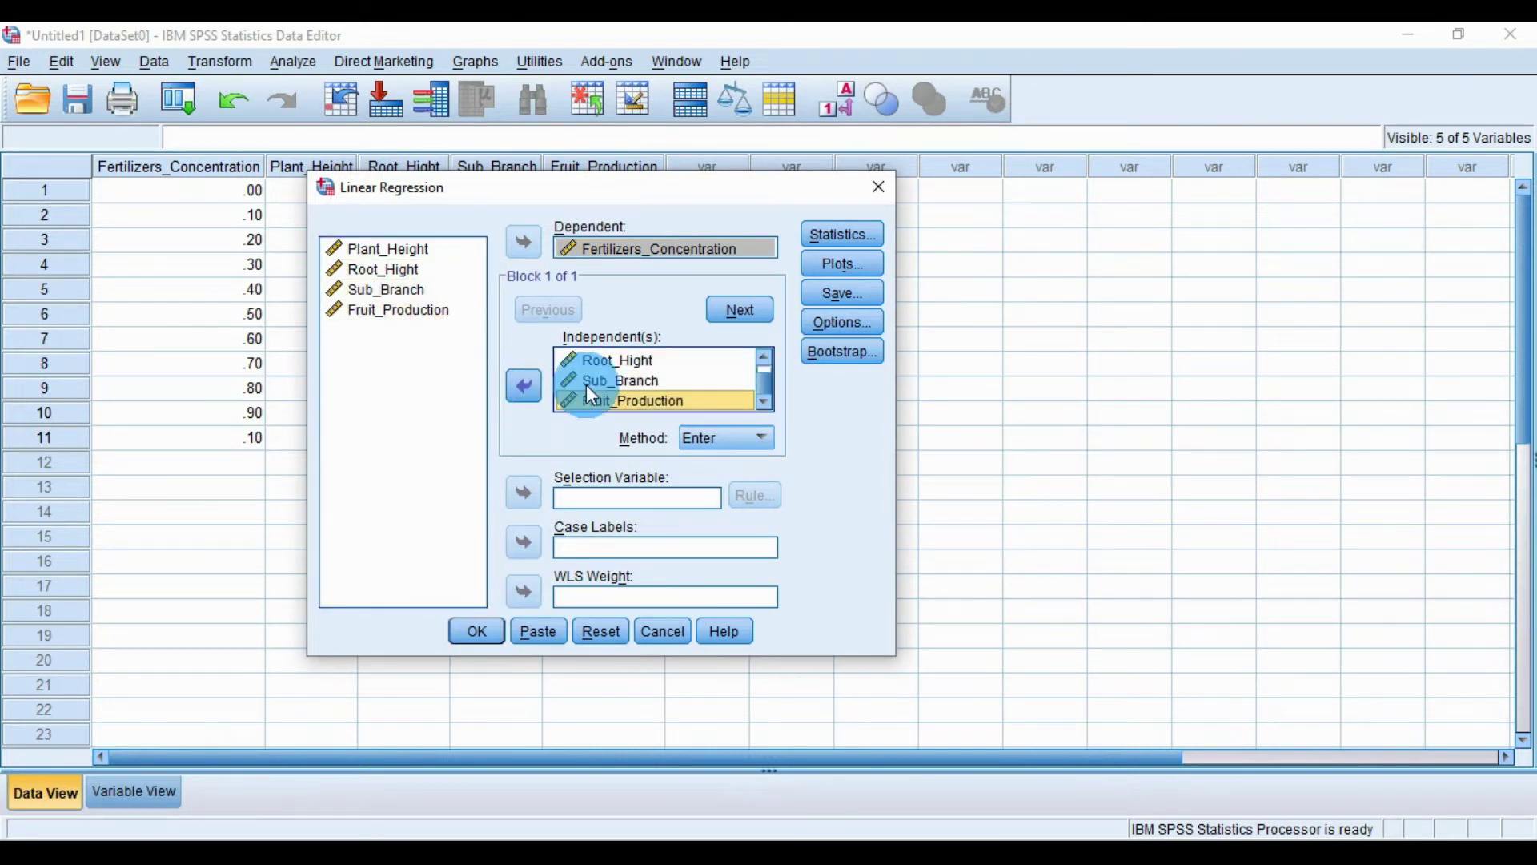
left_click(822, 234)
Enable 95% confidence intervals and descriptives, then run the regression.
left_click_drag(773, 276, 613, 202)
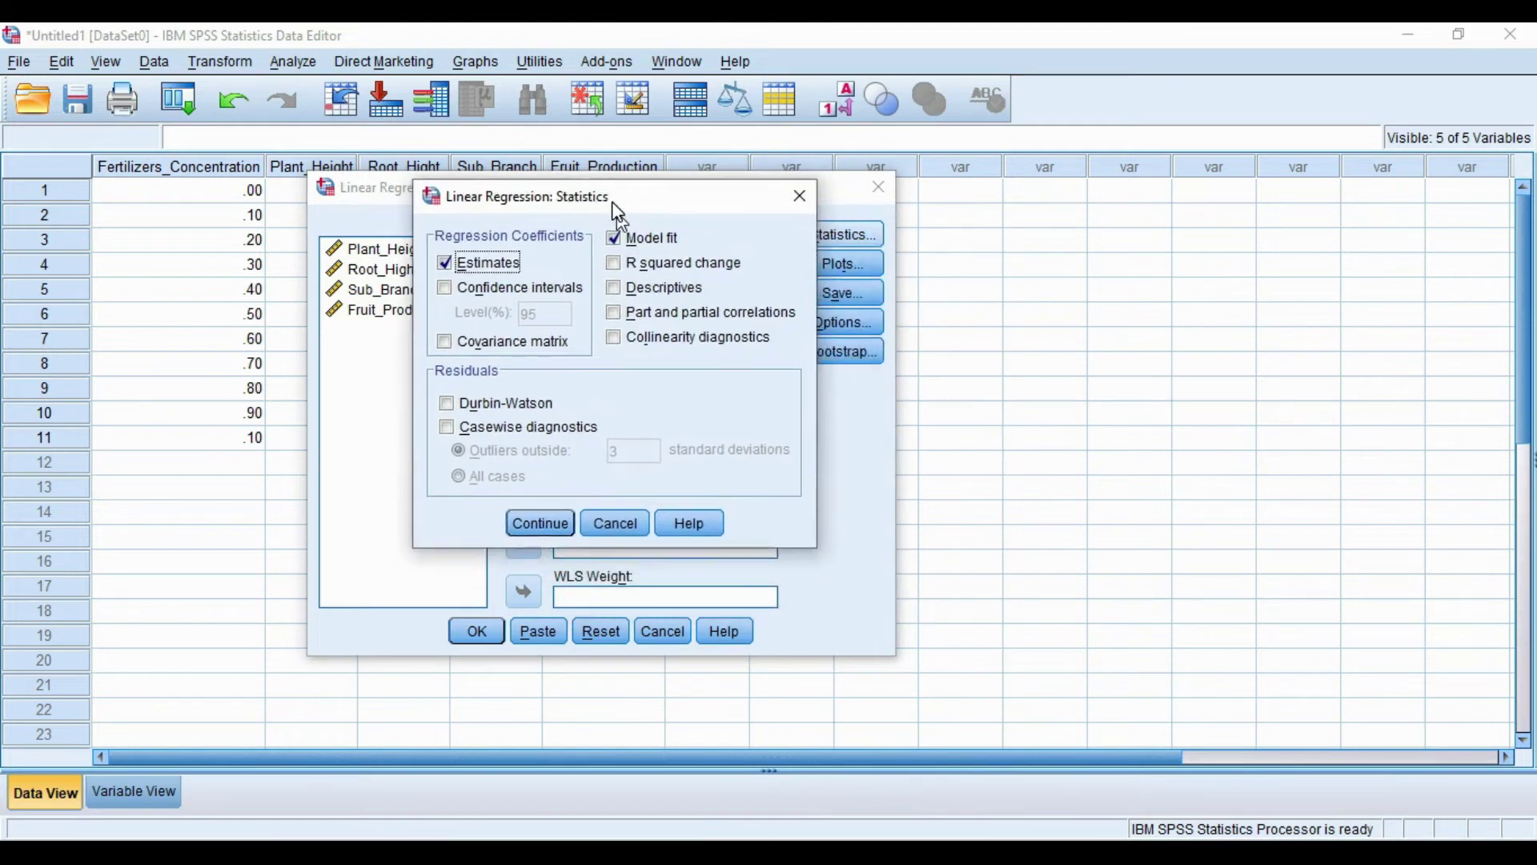
left_click(438, 276)
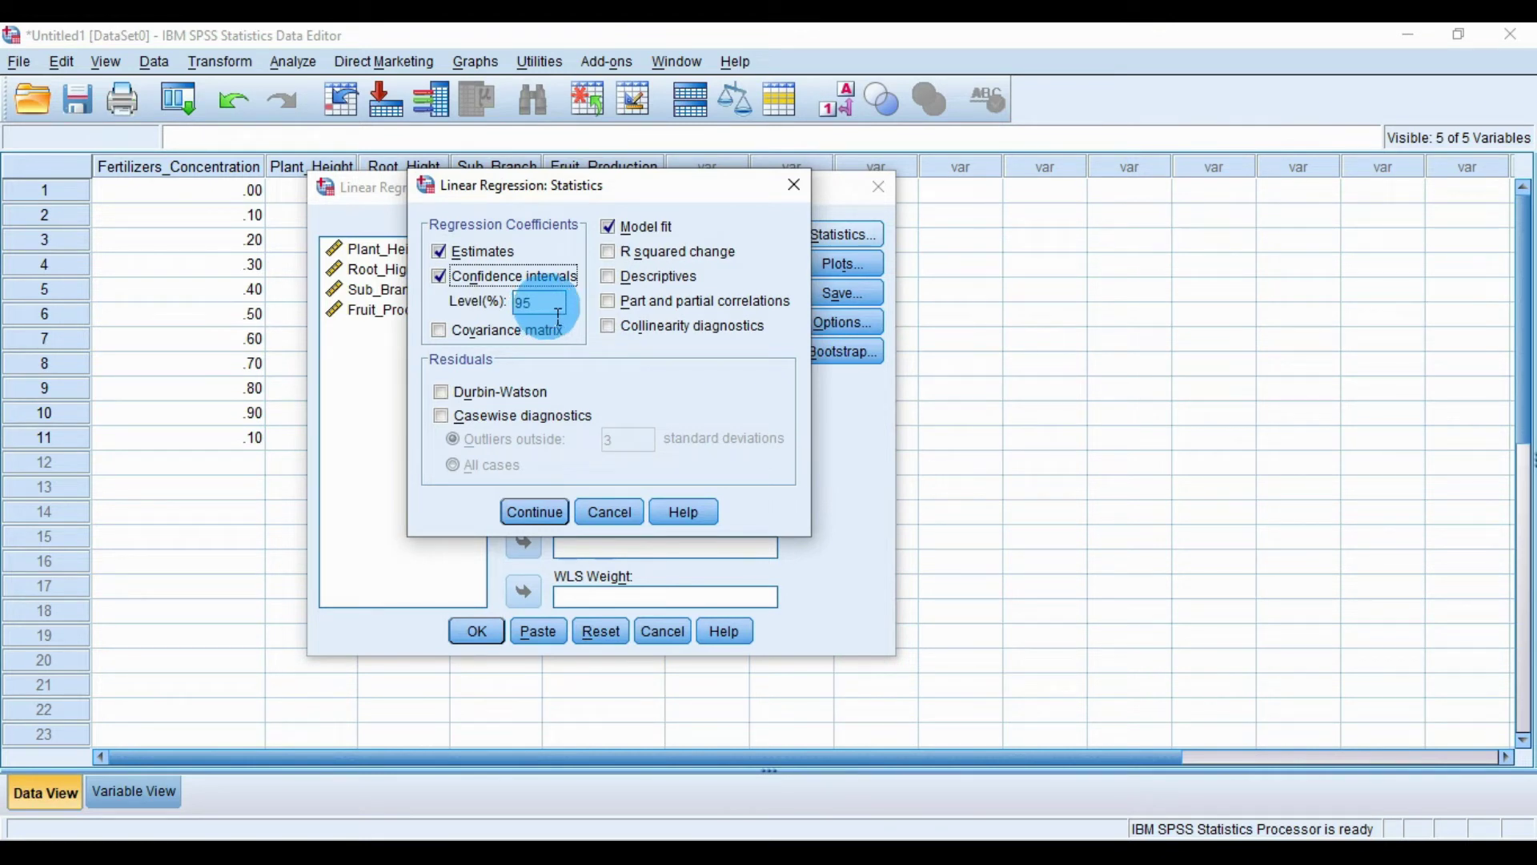
left_click(540, 302)
left_click(607, 276)
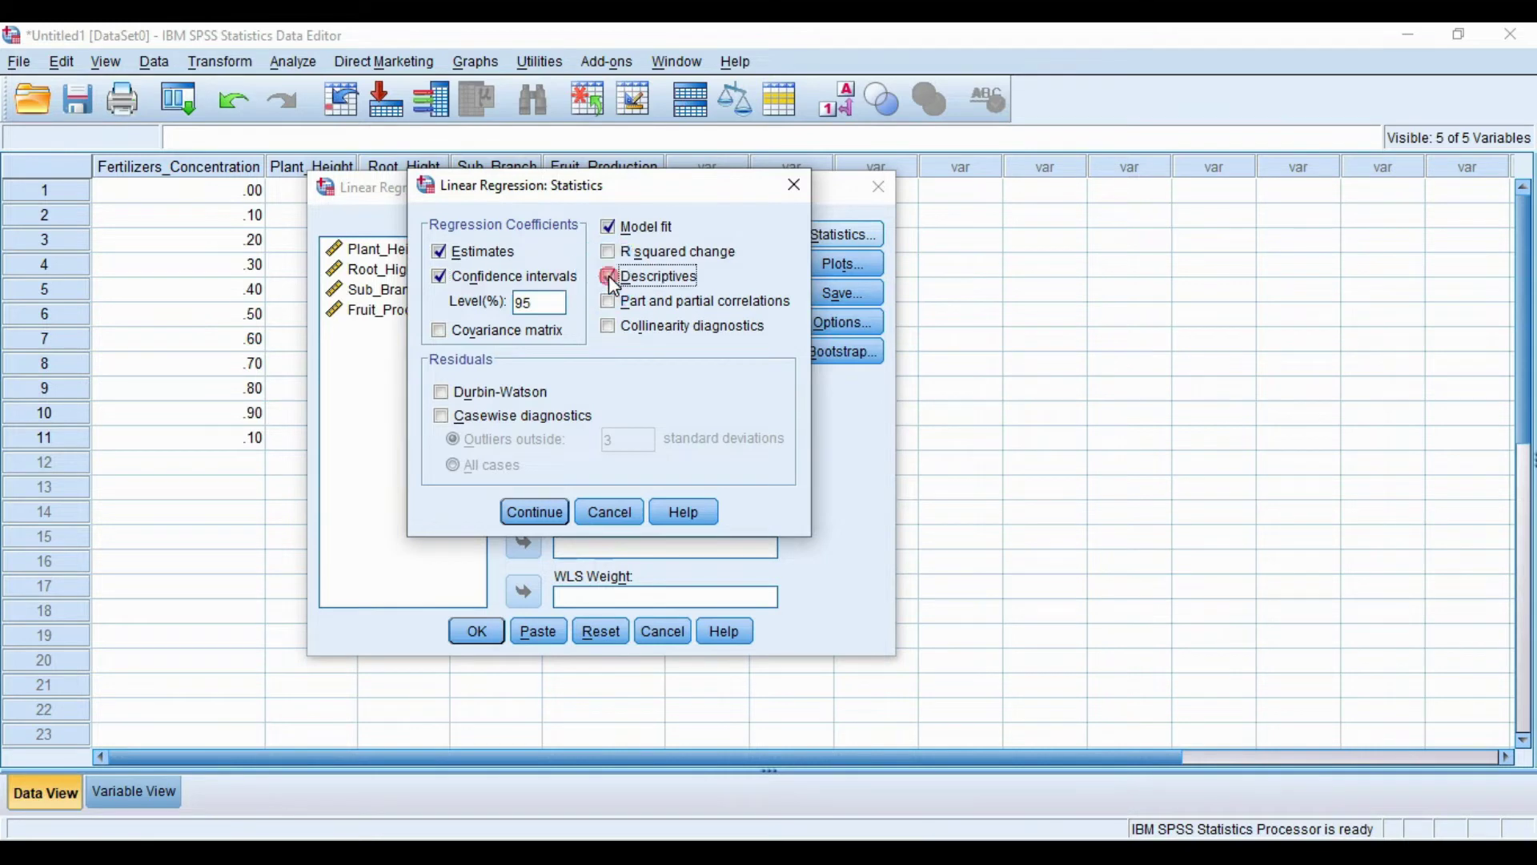
left_click(533, 512)
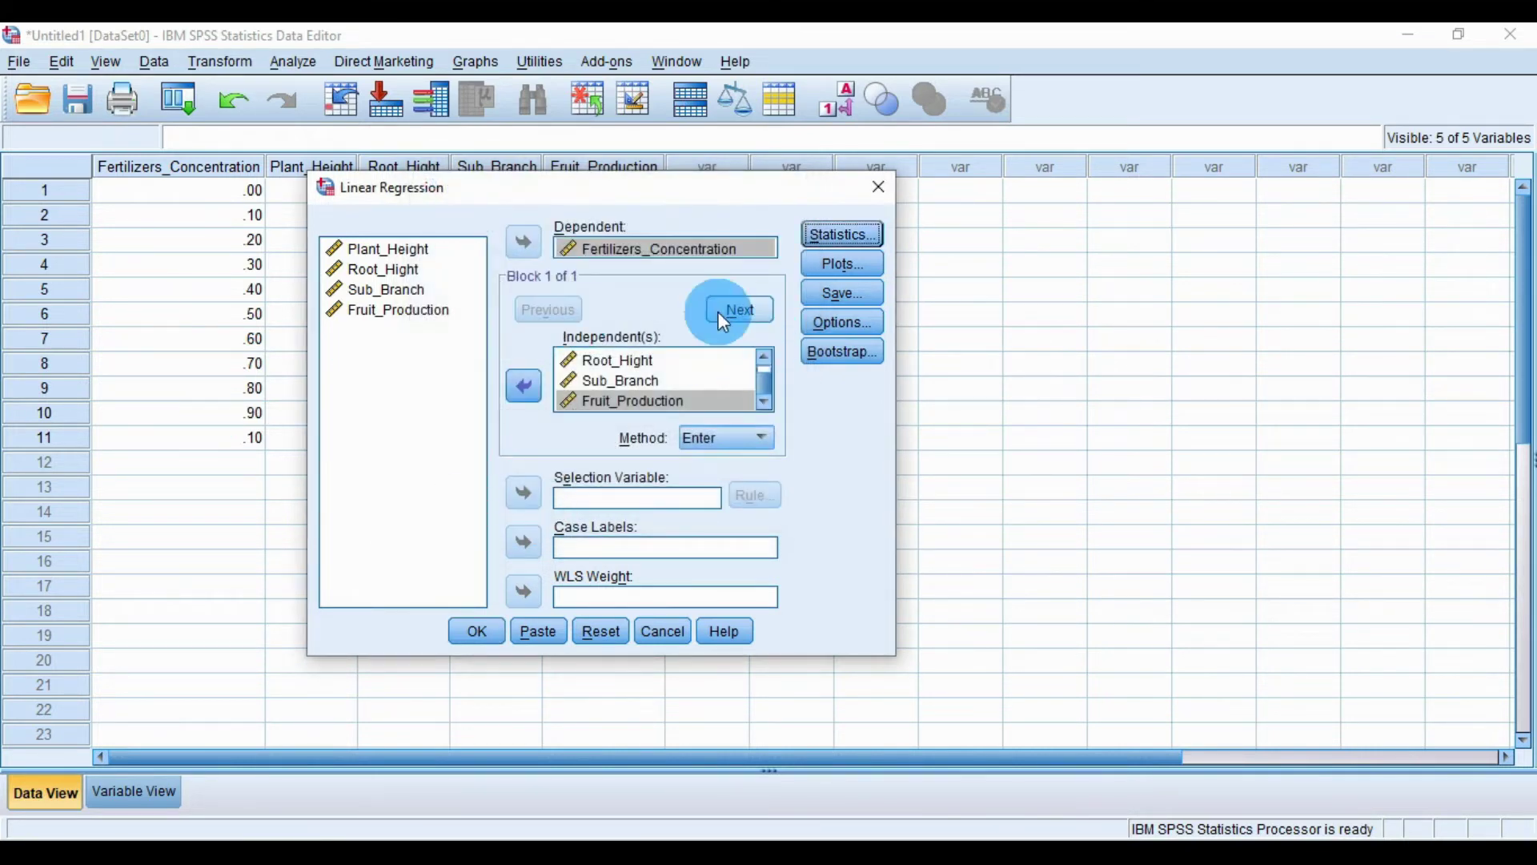
left_click(474, 632)
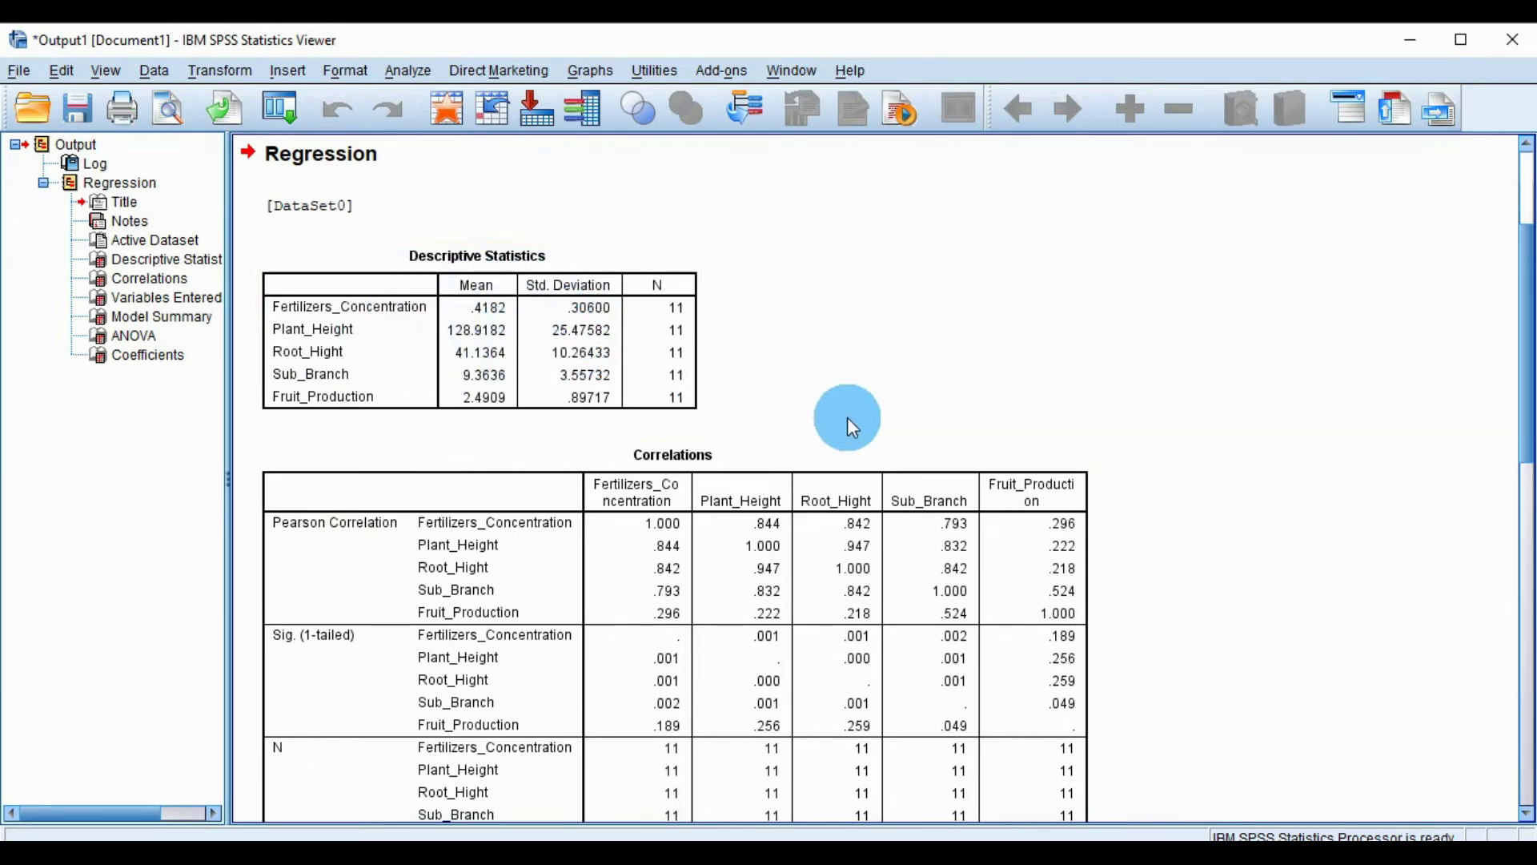
scroll(847, 416, "down", 3)
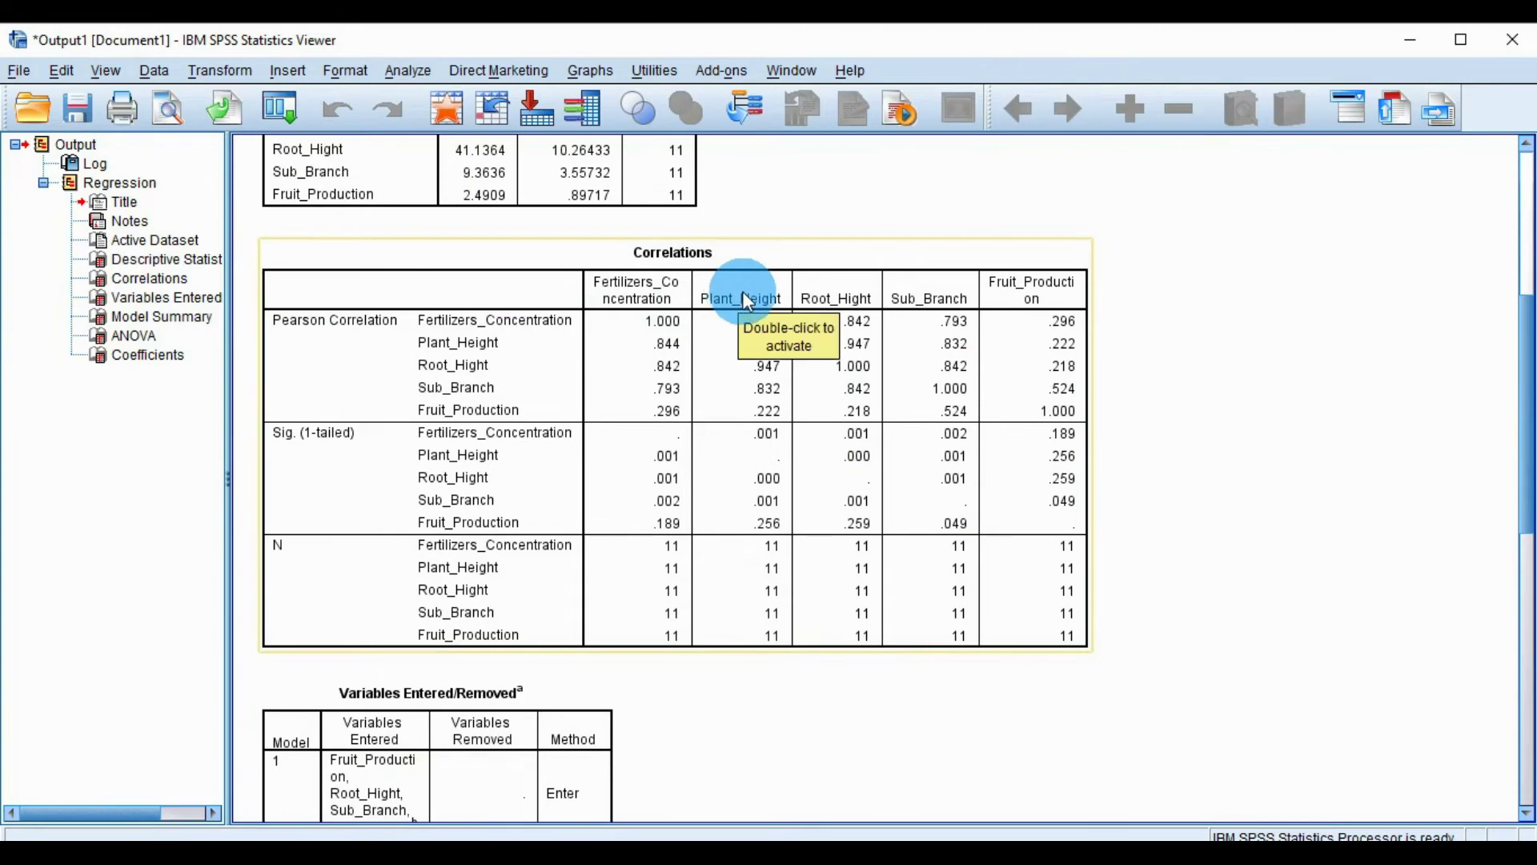
scroll(953, 418, "down", 4)
scroll(811, 390, "down", 3)
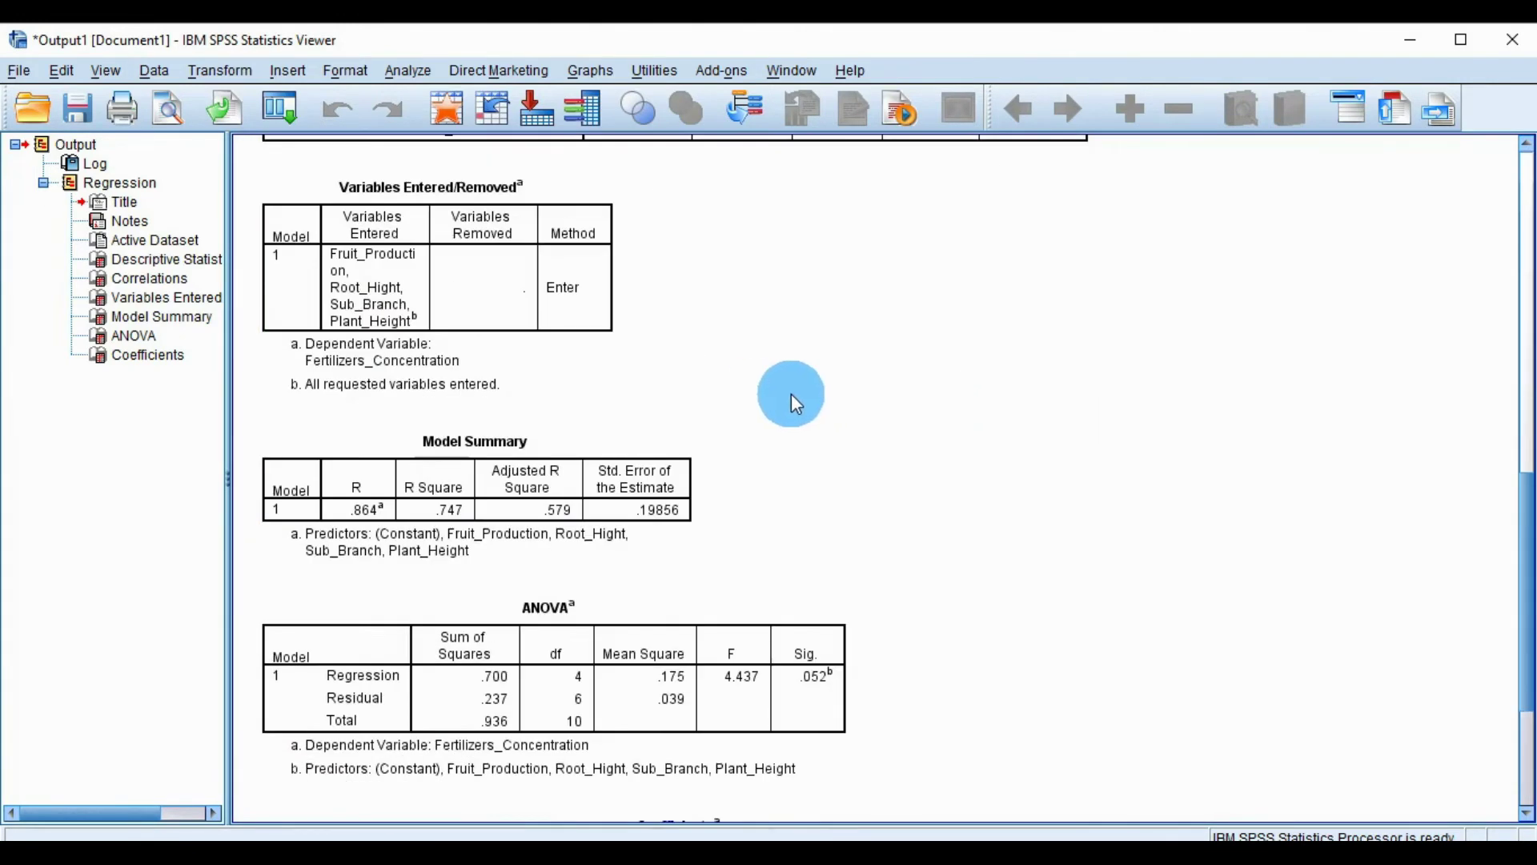
scroll(791, 393, "down", 2)
scroll(791, 392, "down", 2)
Select the Model Summary, Coefficients and ANOVA tables in the regression output.
left_click(563, 279)
left_click(1074, 667)
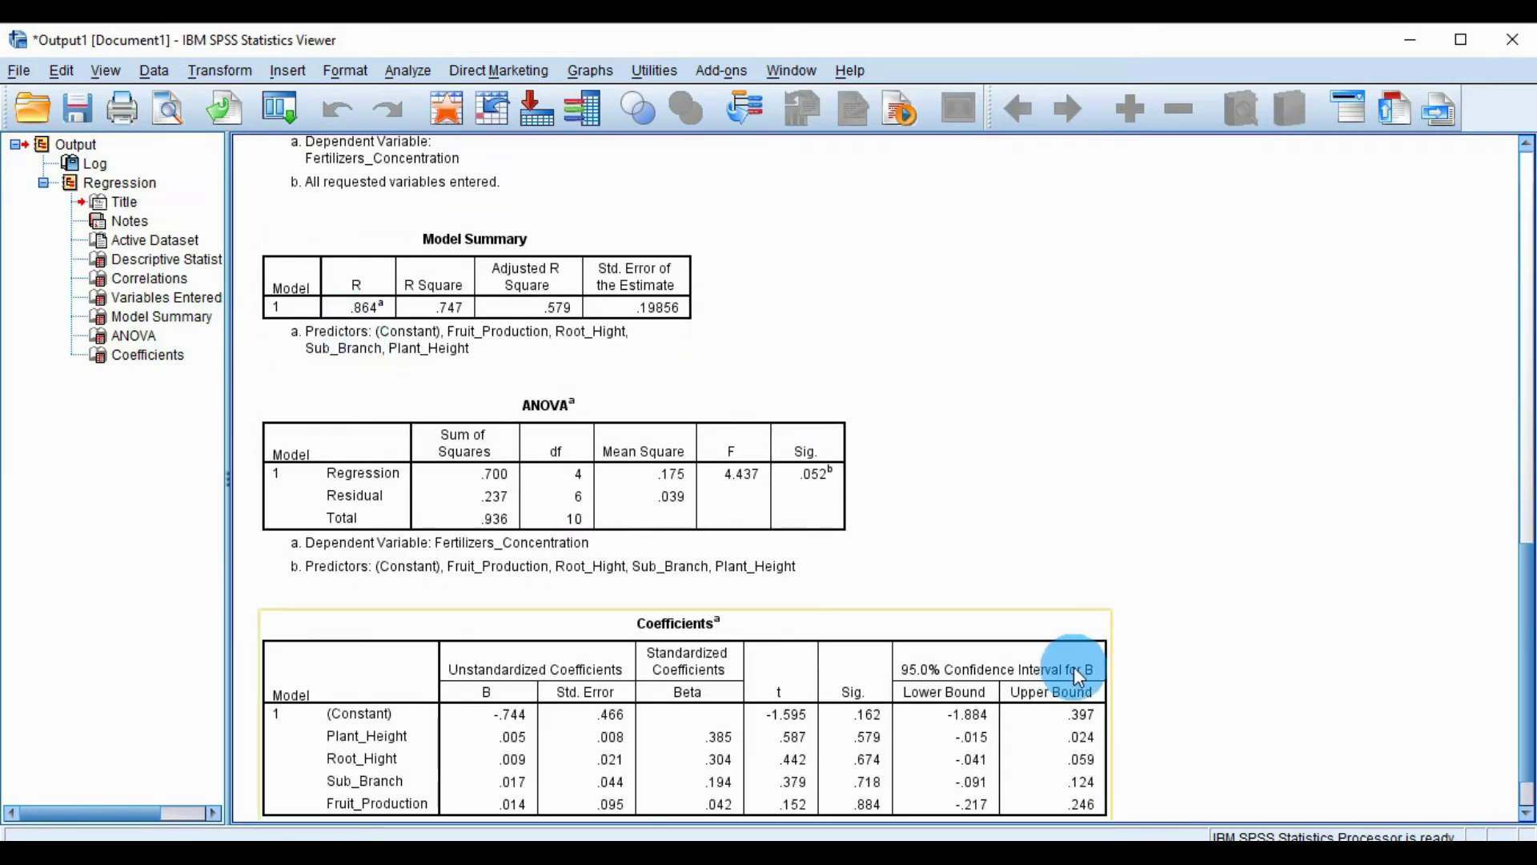
scroll(1104, 667, "down", 1)
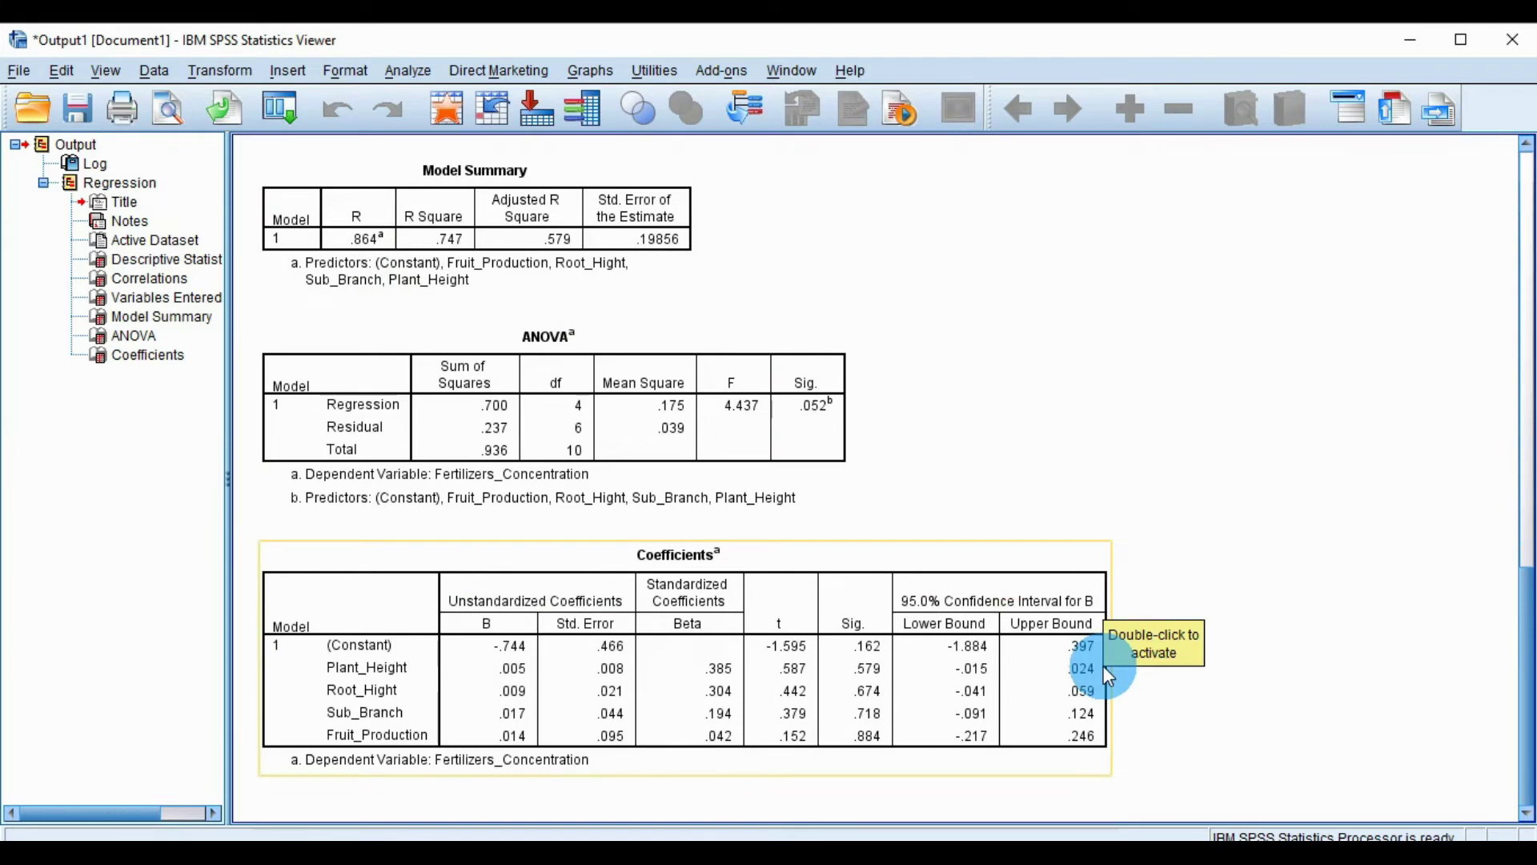
left_click(673, 499)
left_click(385, 274)
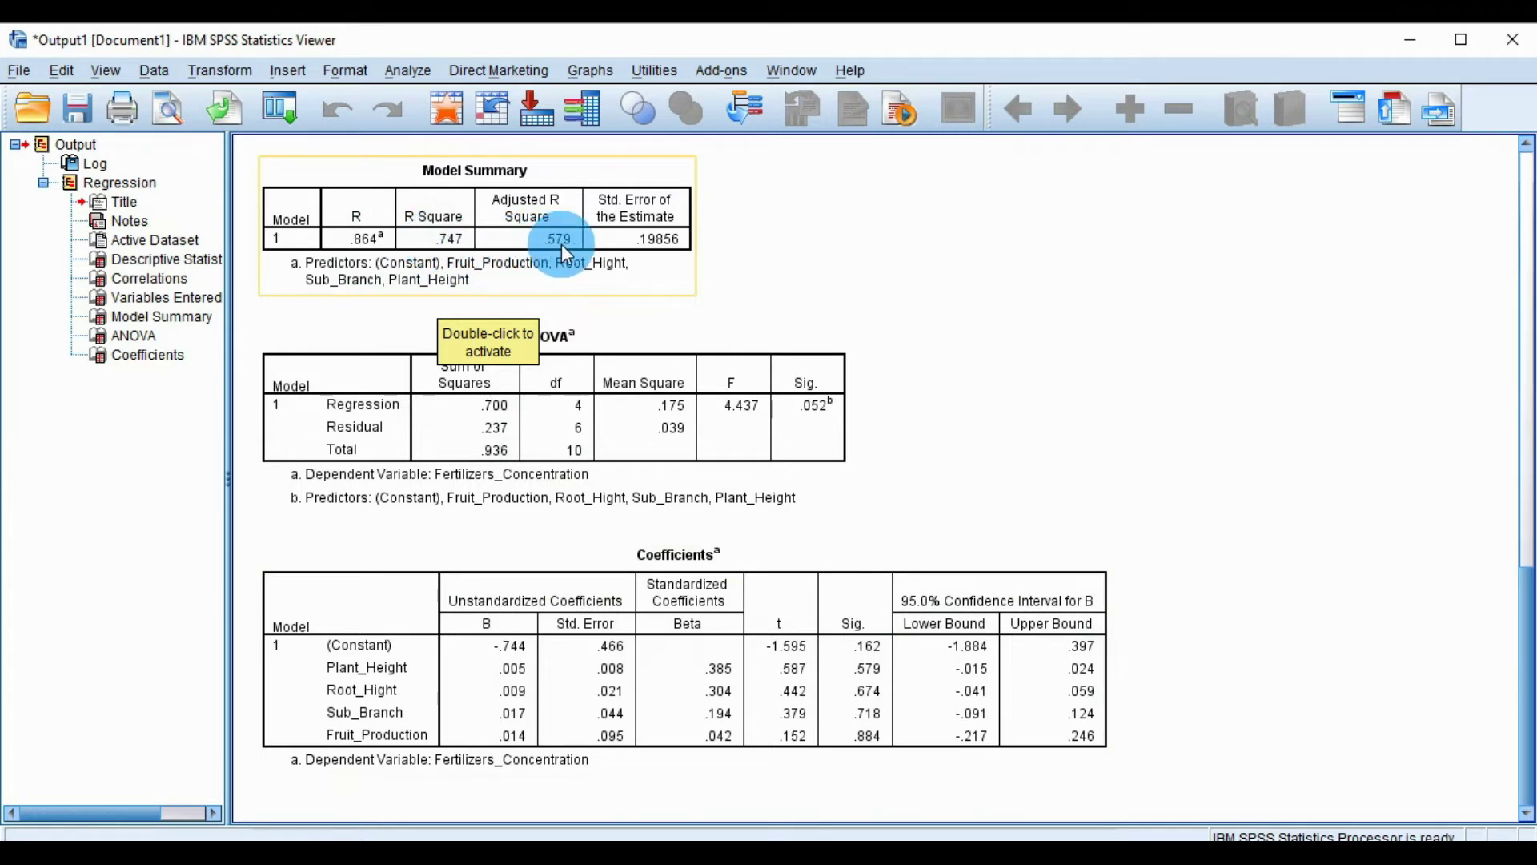
left_click(614, 327)
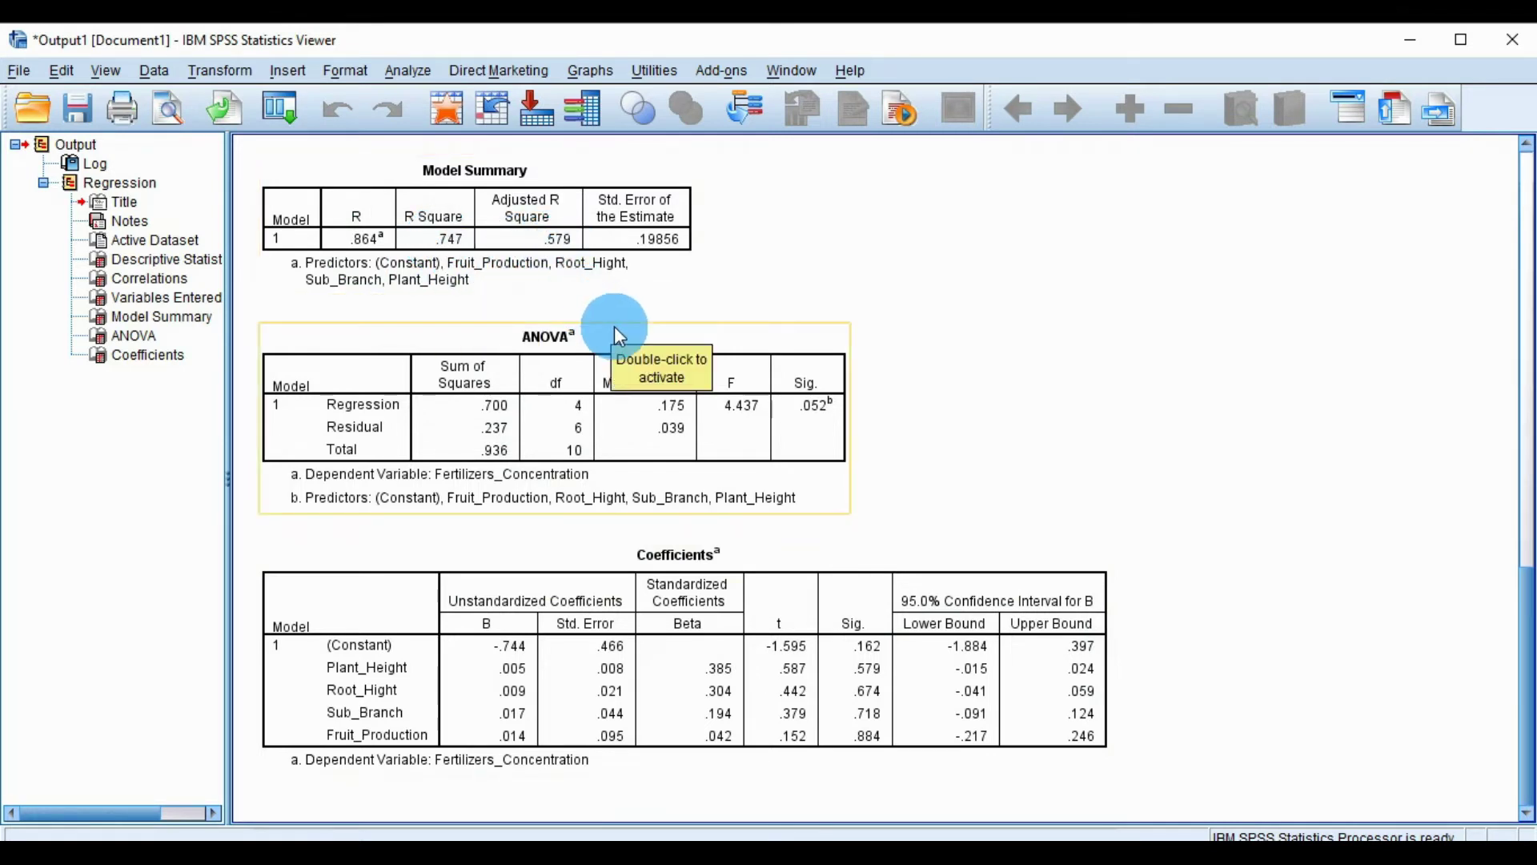
left_click(634, 261)
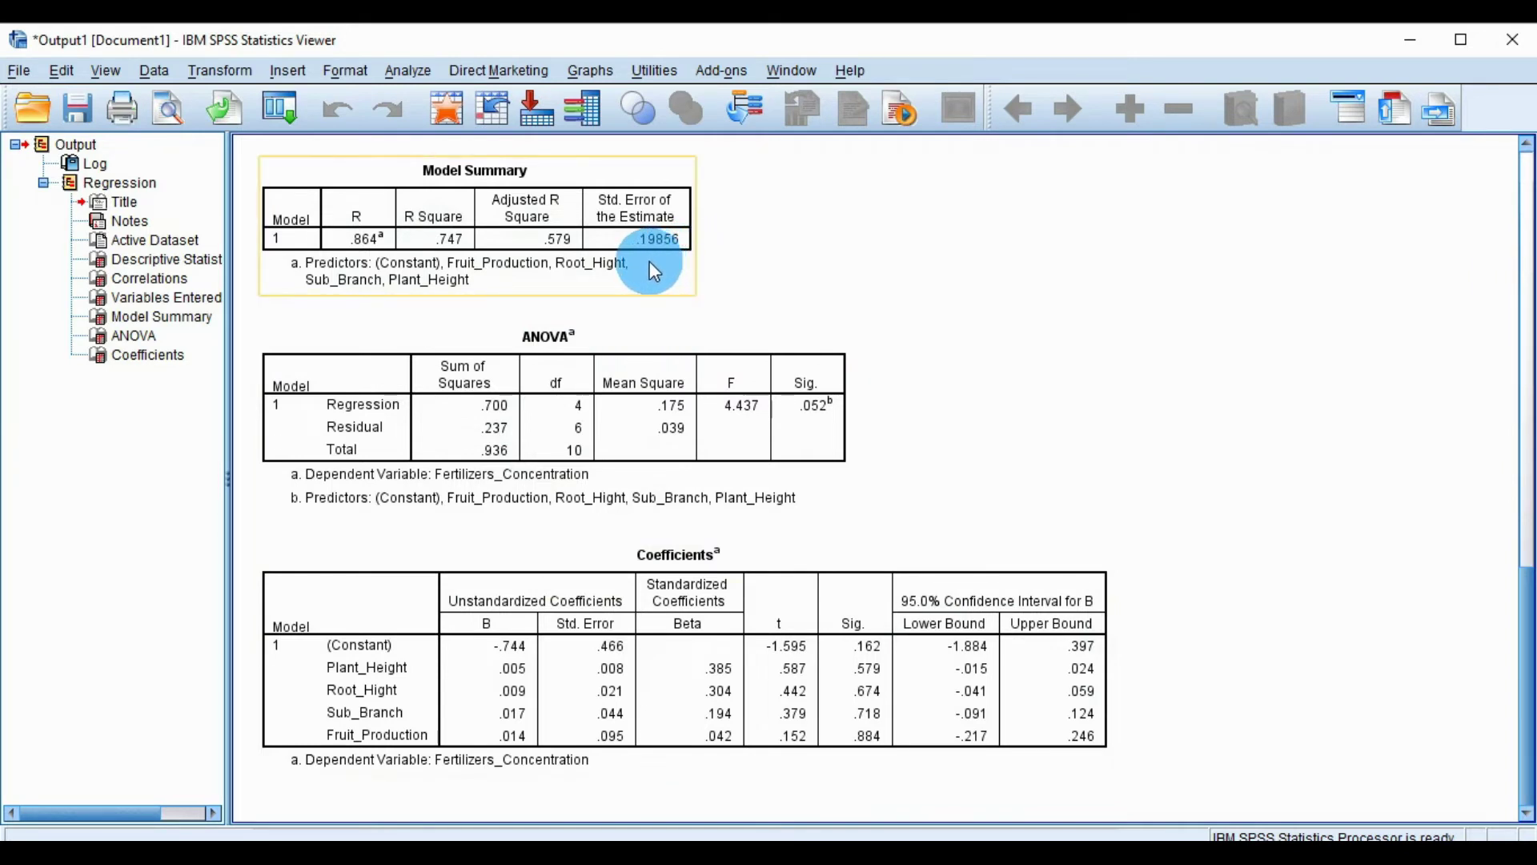
left_click(830, 269)
left_click(498, 346)
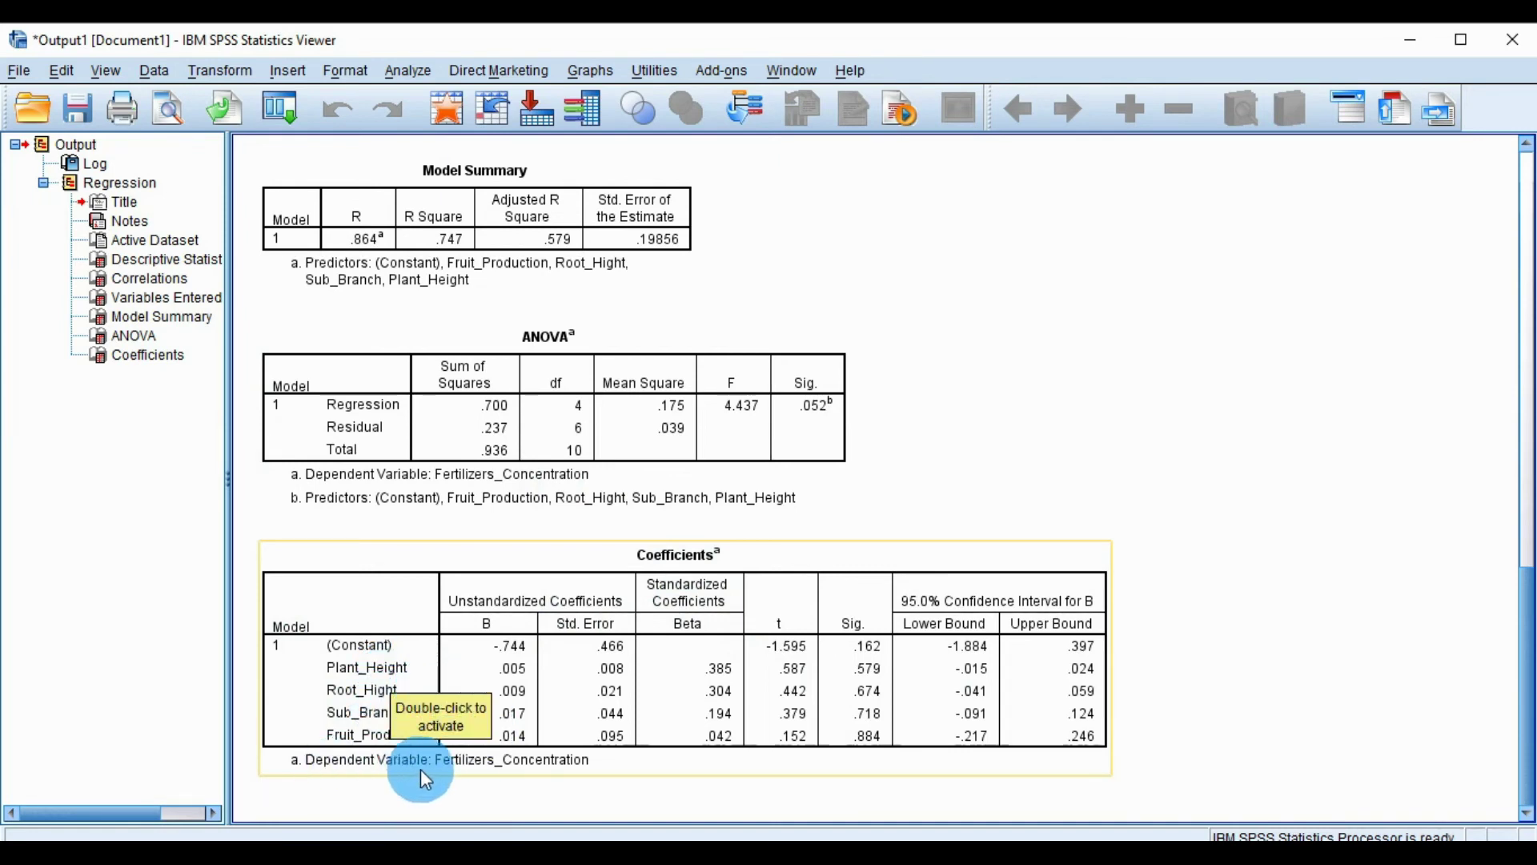
left_click(525, 803)
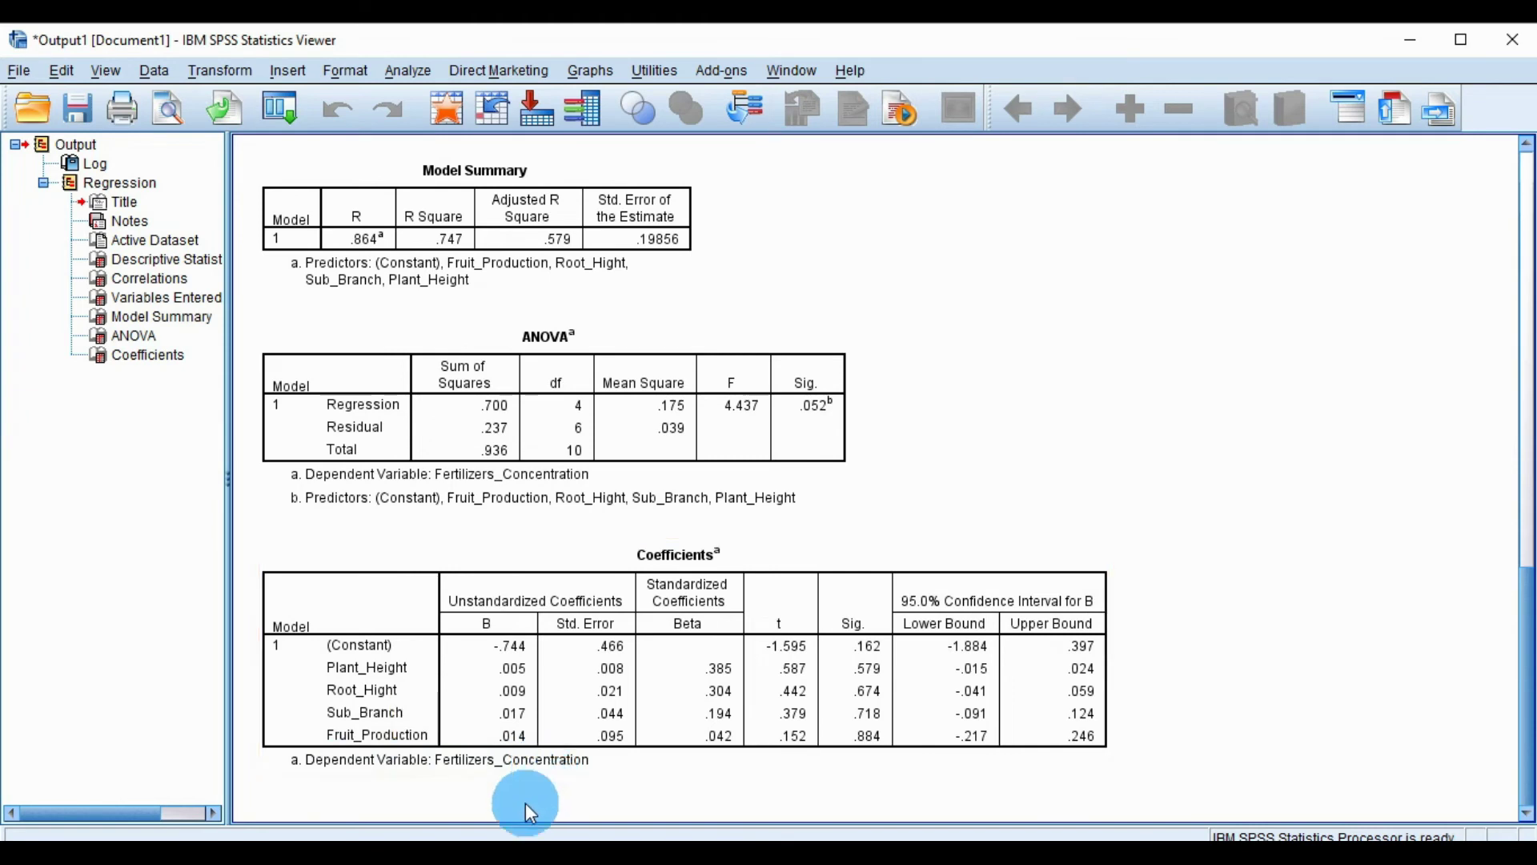
left_click(417, 701)
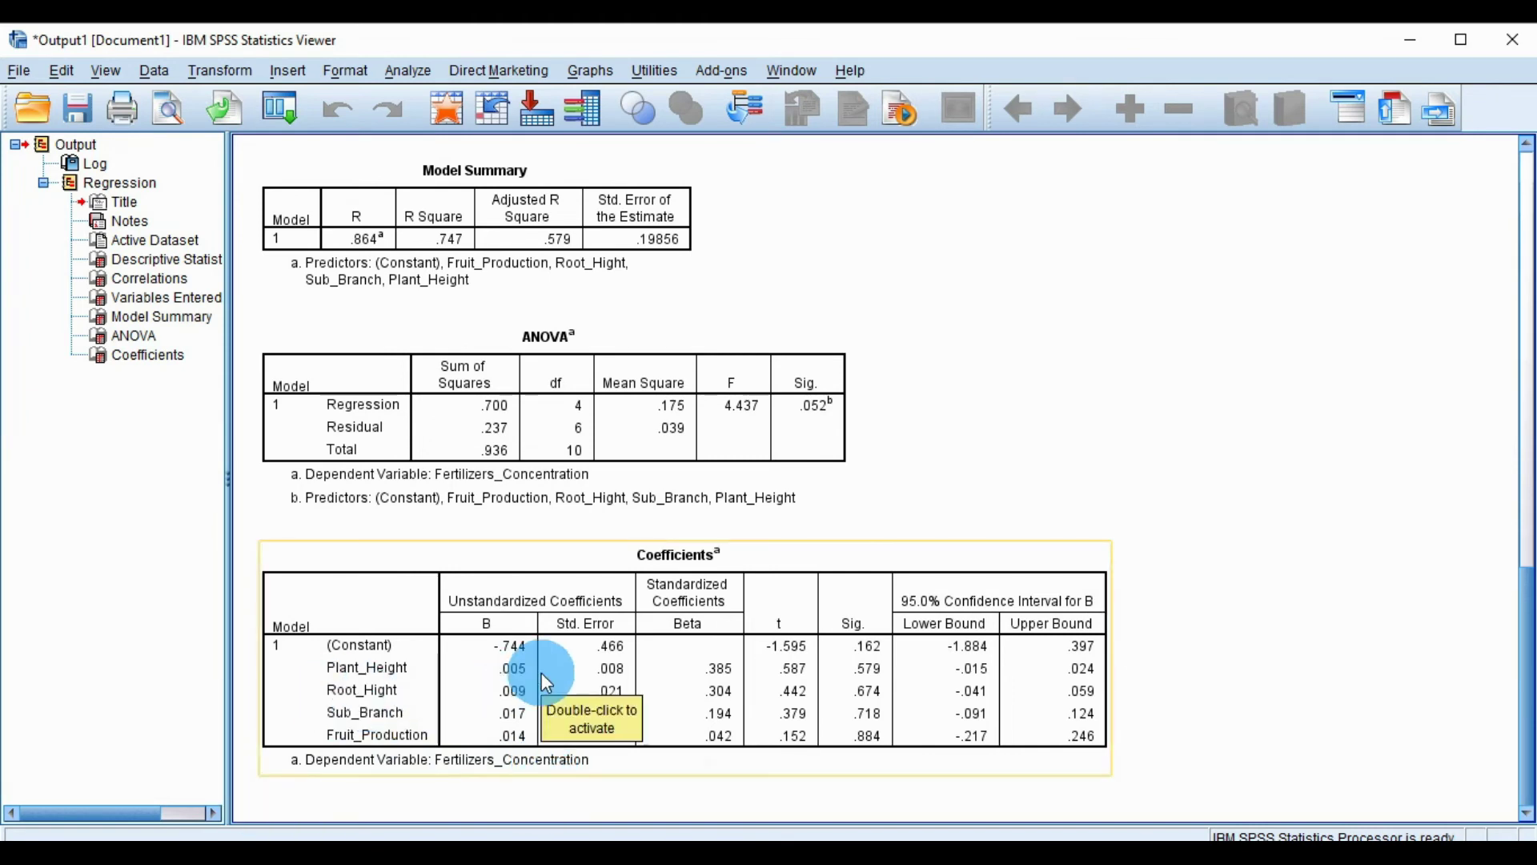